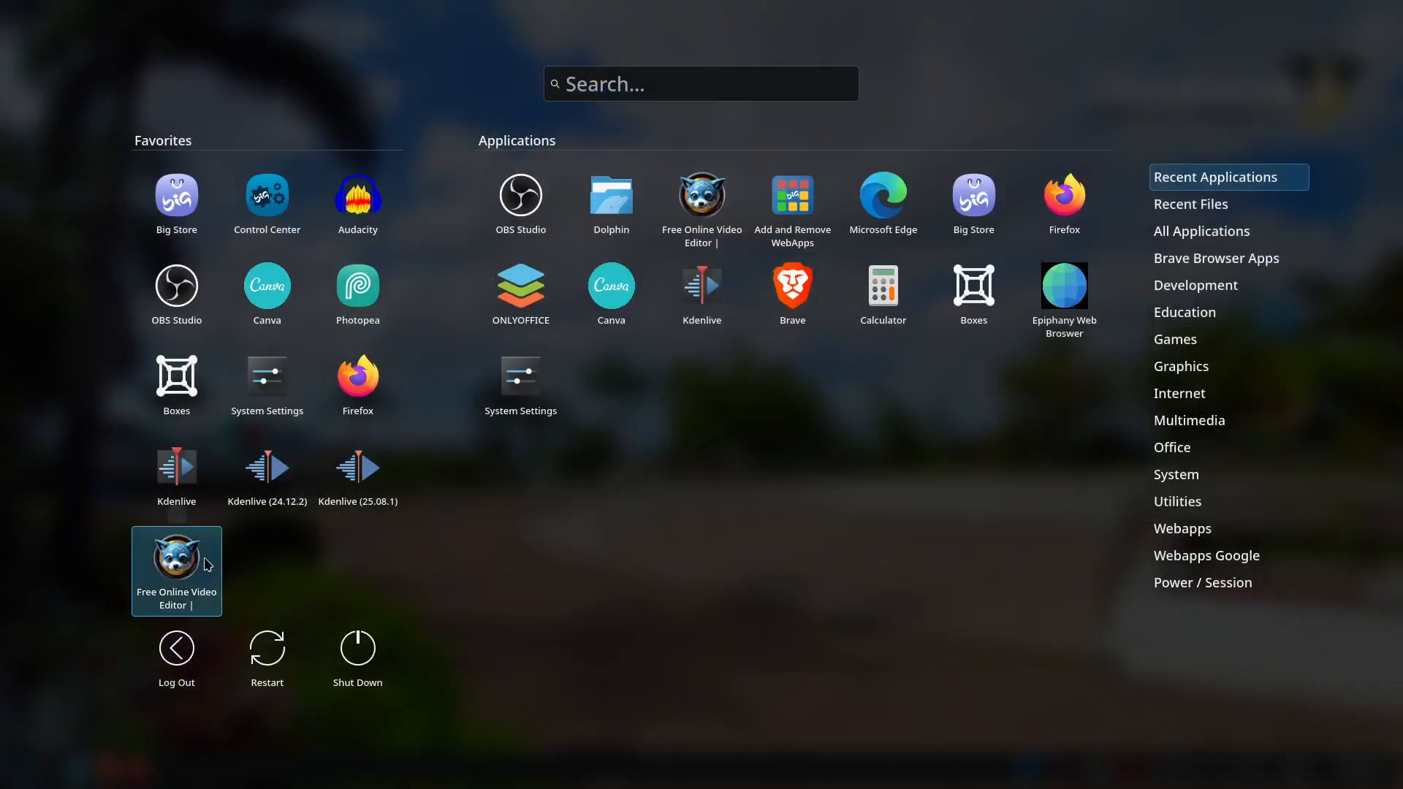
Launch the Free Online Video Editor (wide.video) from the launcher's Favorites
click(187, 559)
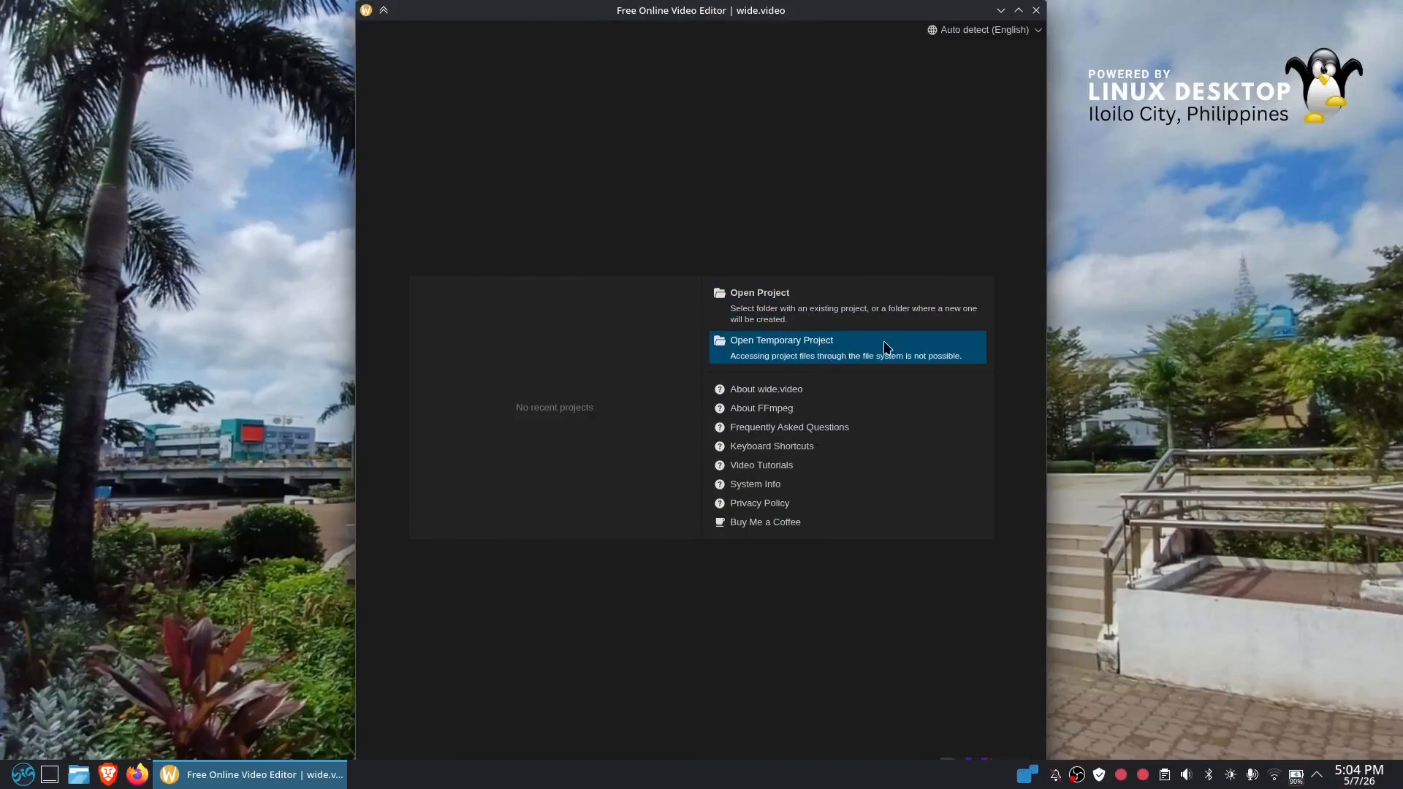
Open a temporary project in wide.video and maximize the editor window
click(794, 348)
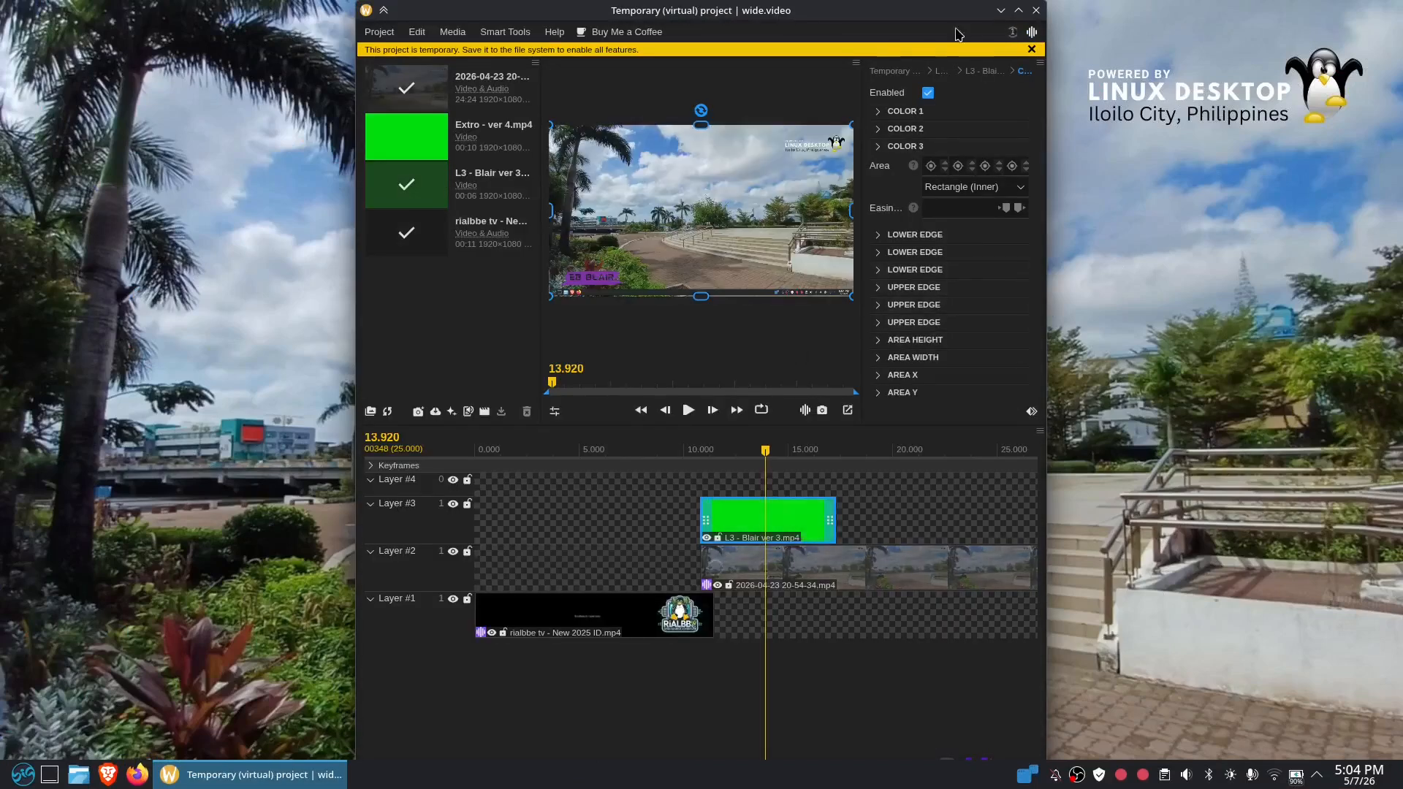
click(1018, 10)
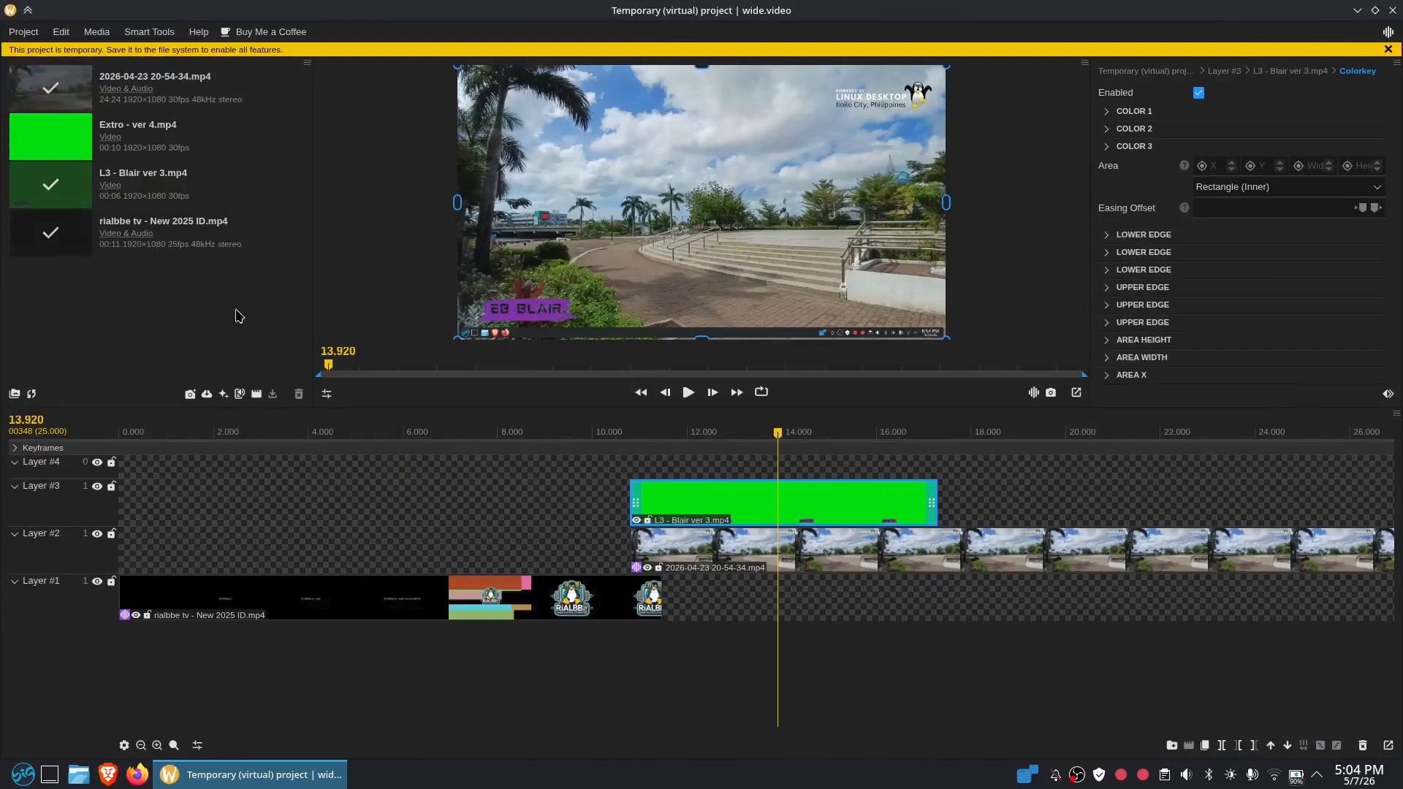
Drag L3 - Blair ver 3.mp4 from Dolphin's Videos > rialbbe tv folder into wide.video's media panel
click(76, 776)
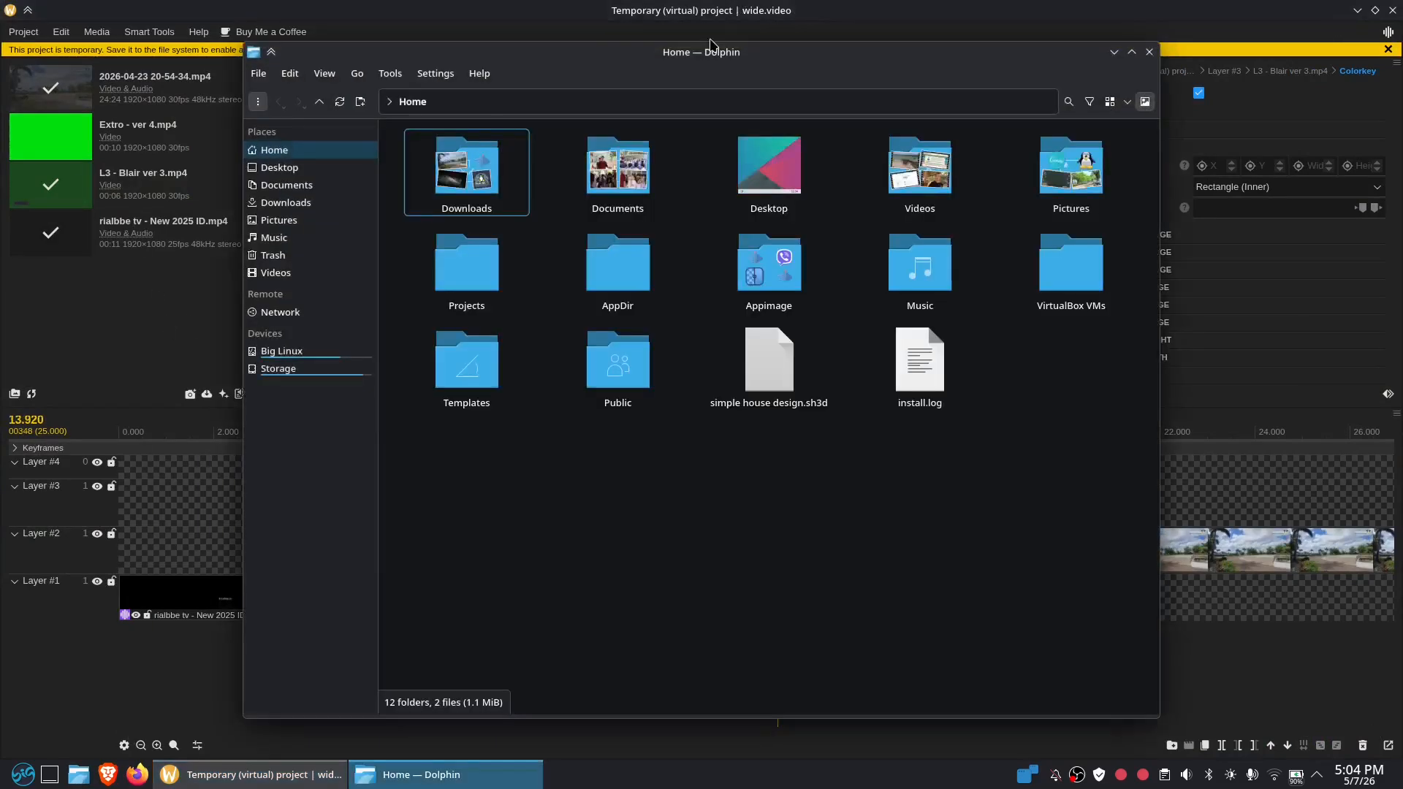
click(920, 167)
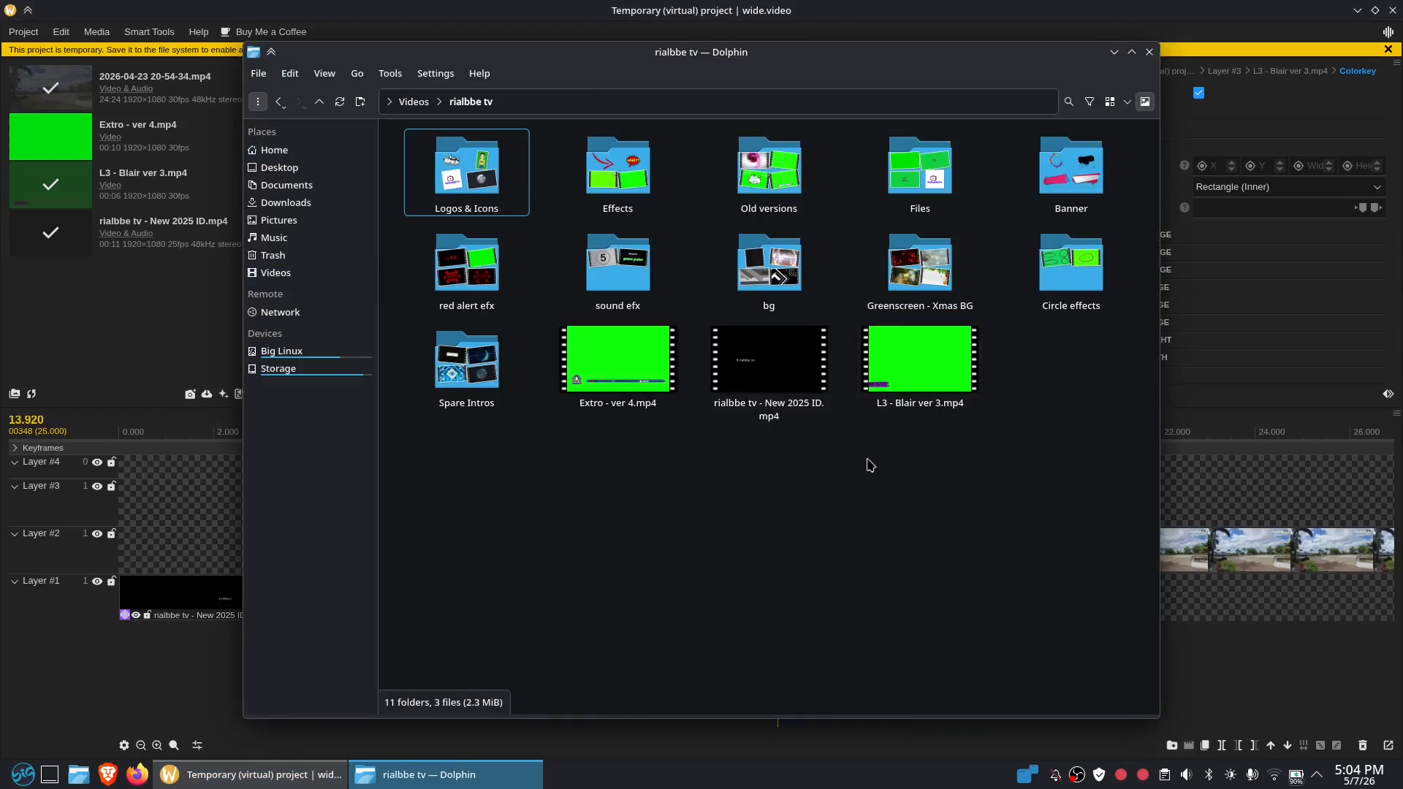
drag(922, 375, 153, 301)
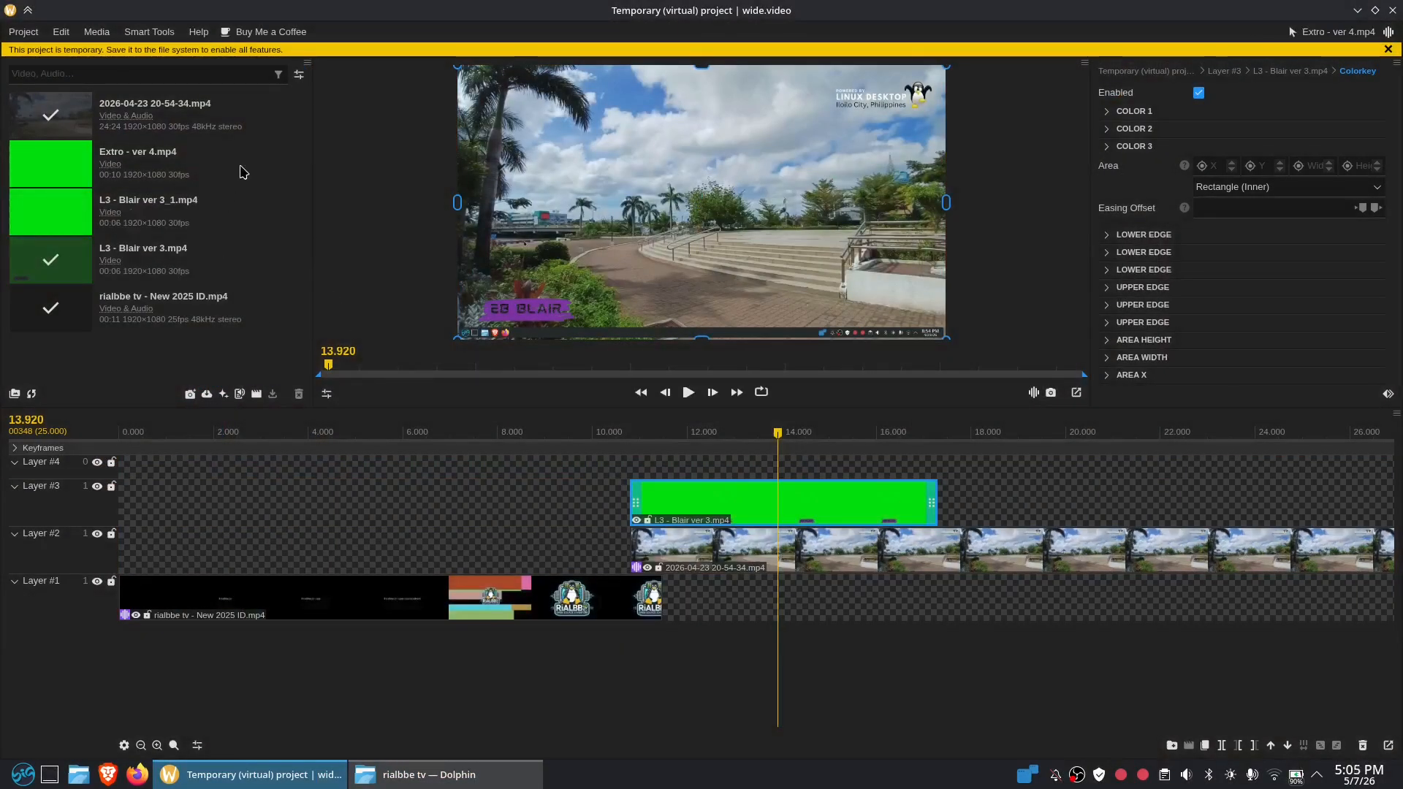
click(235, 219)
Delete the duplicate L3 - Blair ver 3_1.mp4 from the media list, confirming with Delete Media
right_click(235, 223)
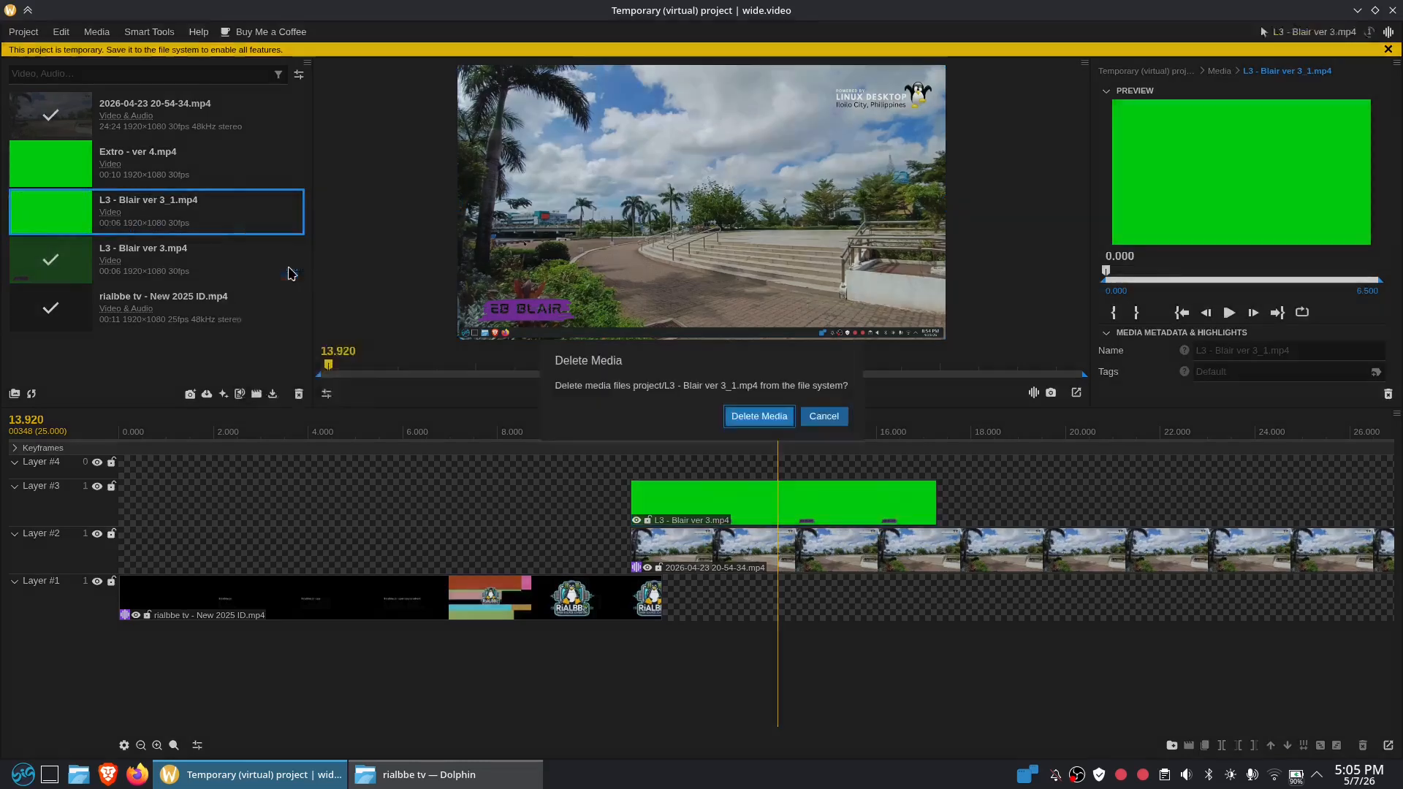
click(278, 269)
click(758, 416)
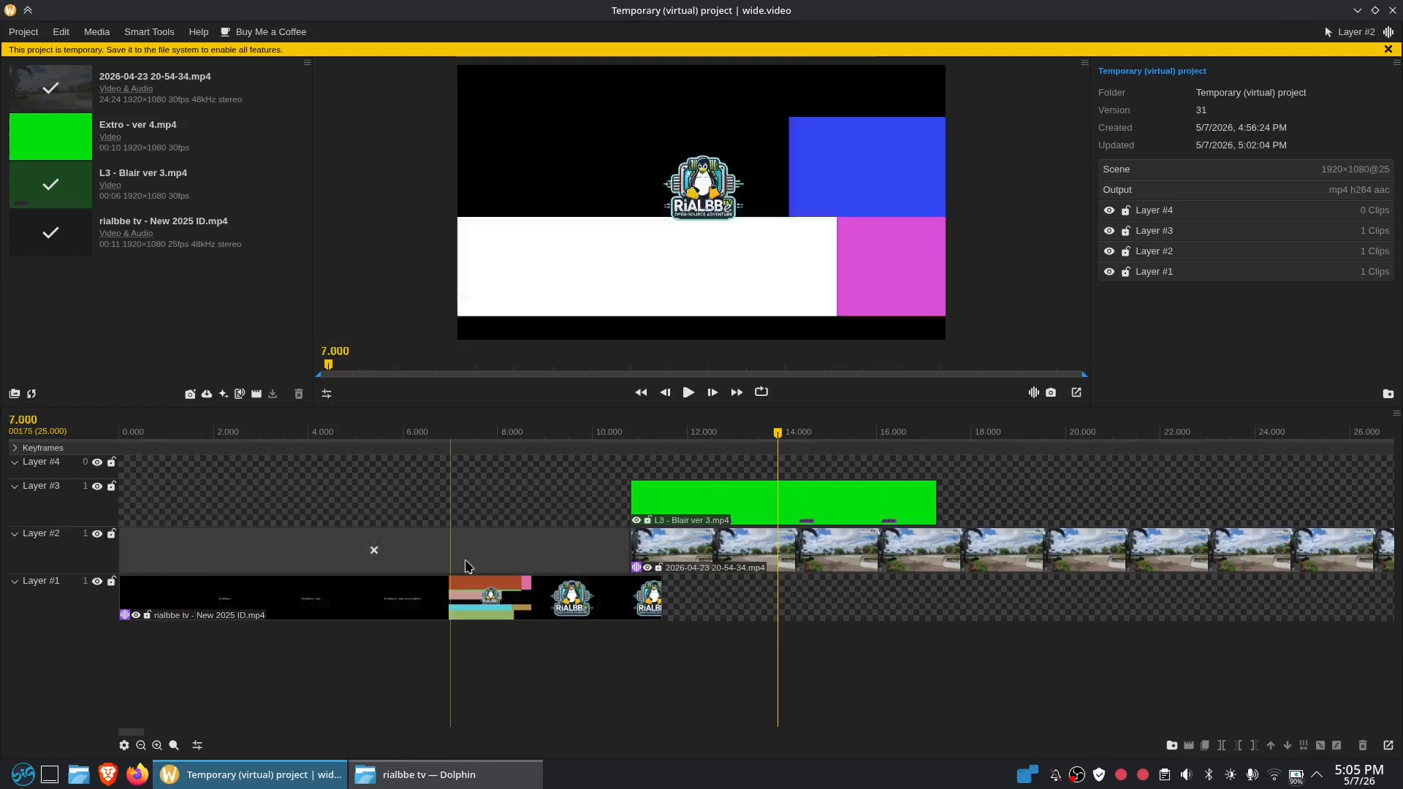
click(643, 599)
click(694, 588)
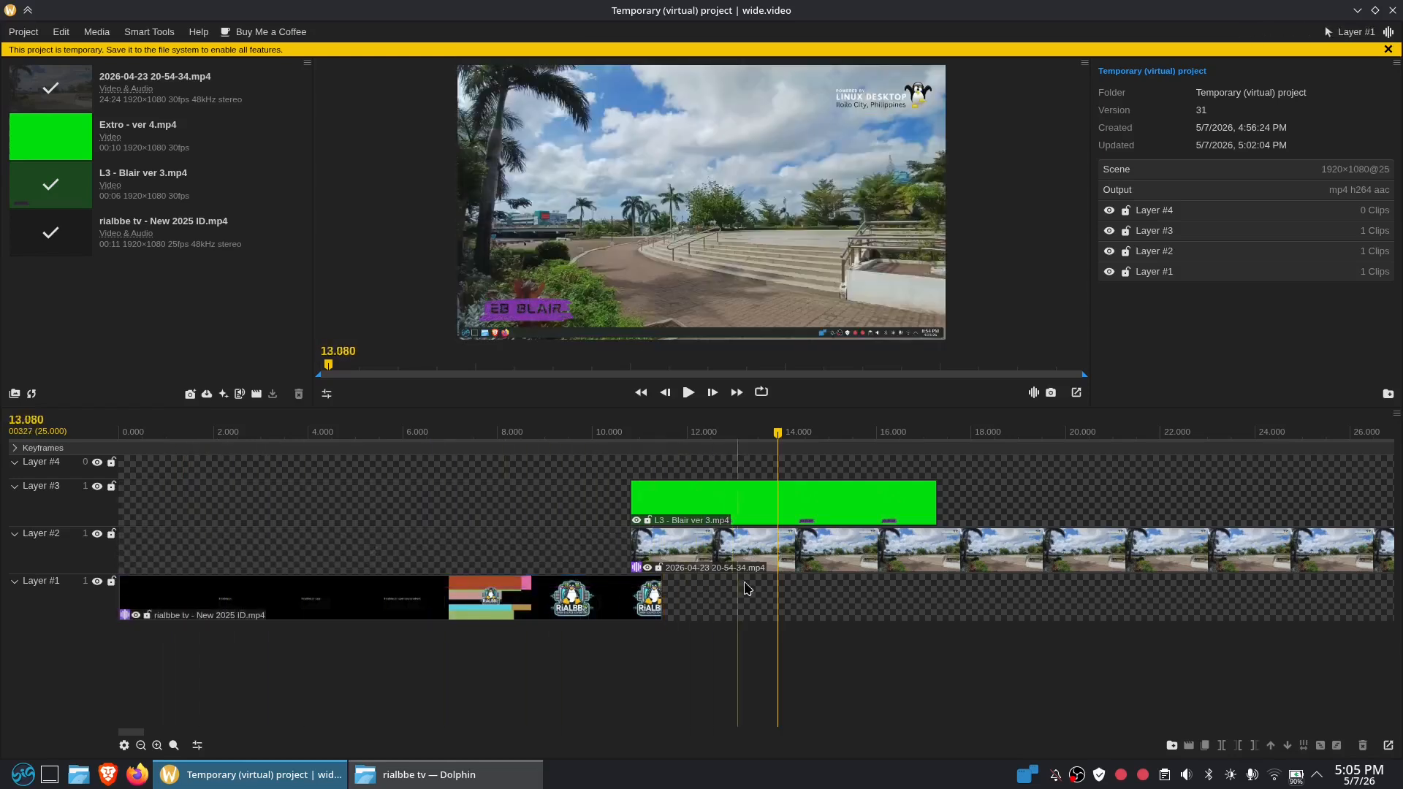
drag(778, 436, 157, 427)
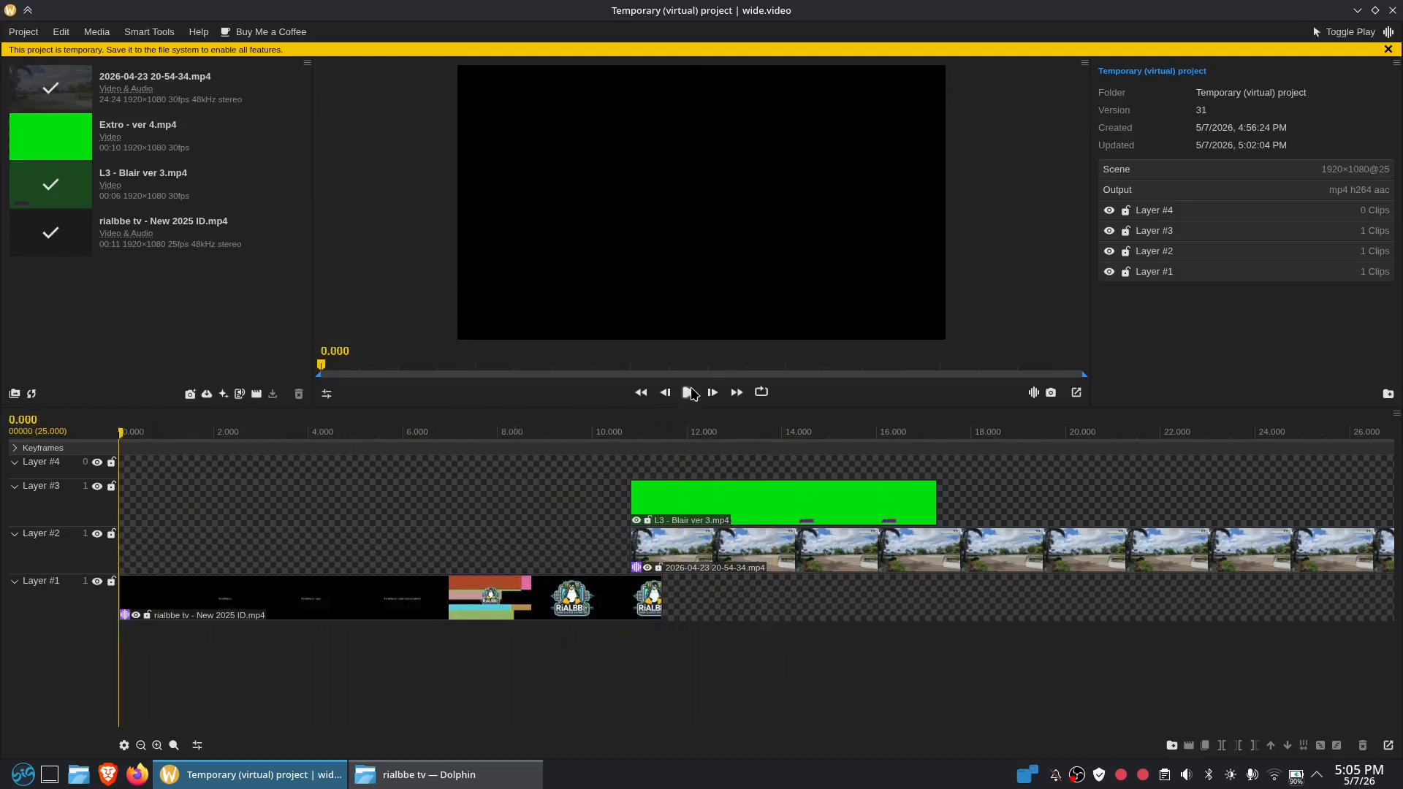
click(687, 393)
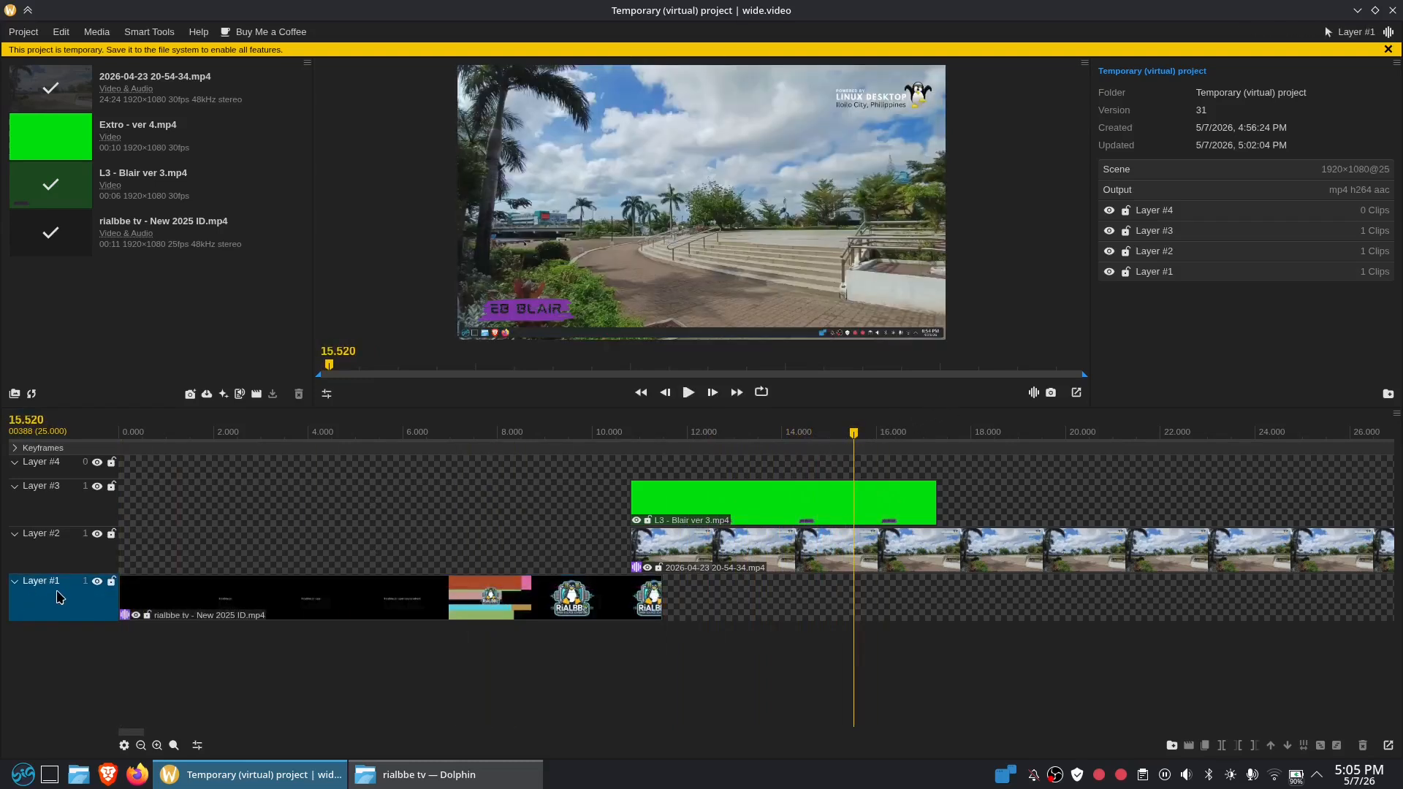
click(107, 465)
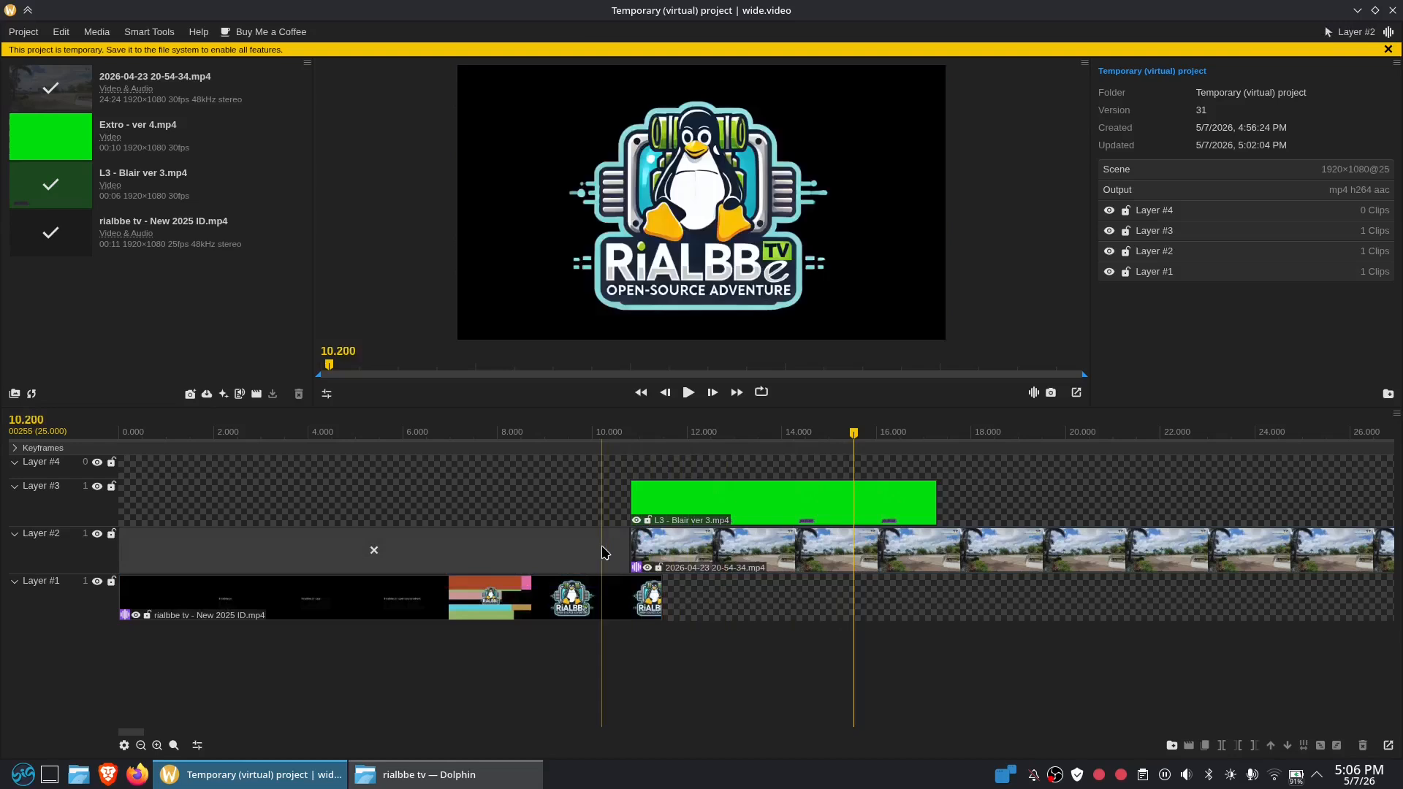
scroll(624, 555, up, 3)
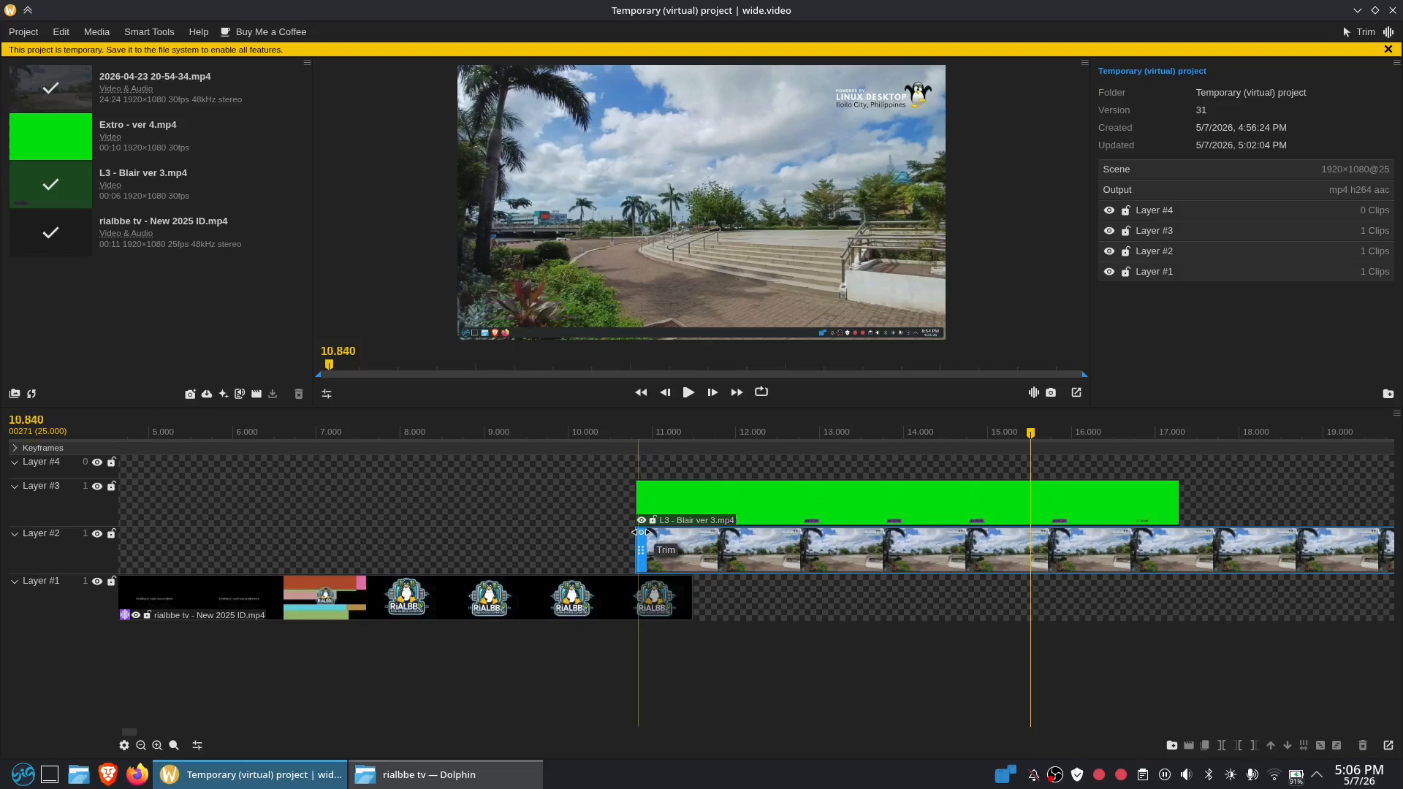
Trim the Layer #2 walkway clip to start at about 10.800 and select it to show its Transition In options
mouse_move(641, 532)
mouse_down()
mouse_move(721, 544)
mouse_move(637, 547)
mouse_up()
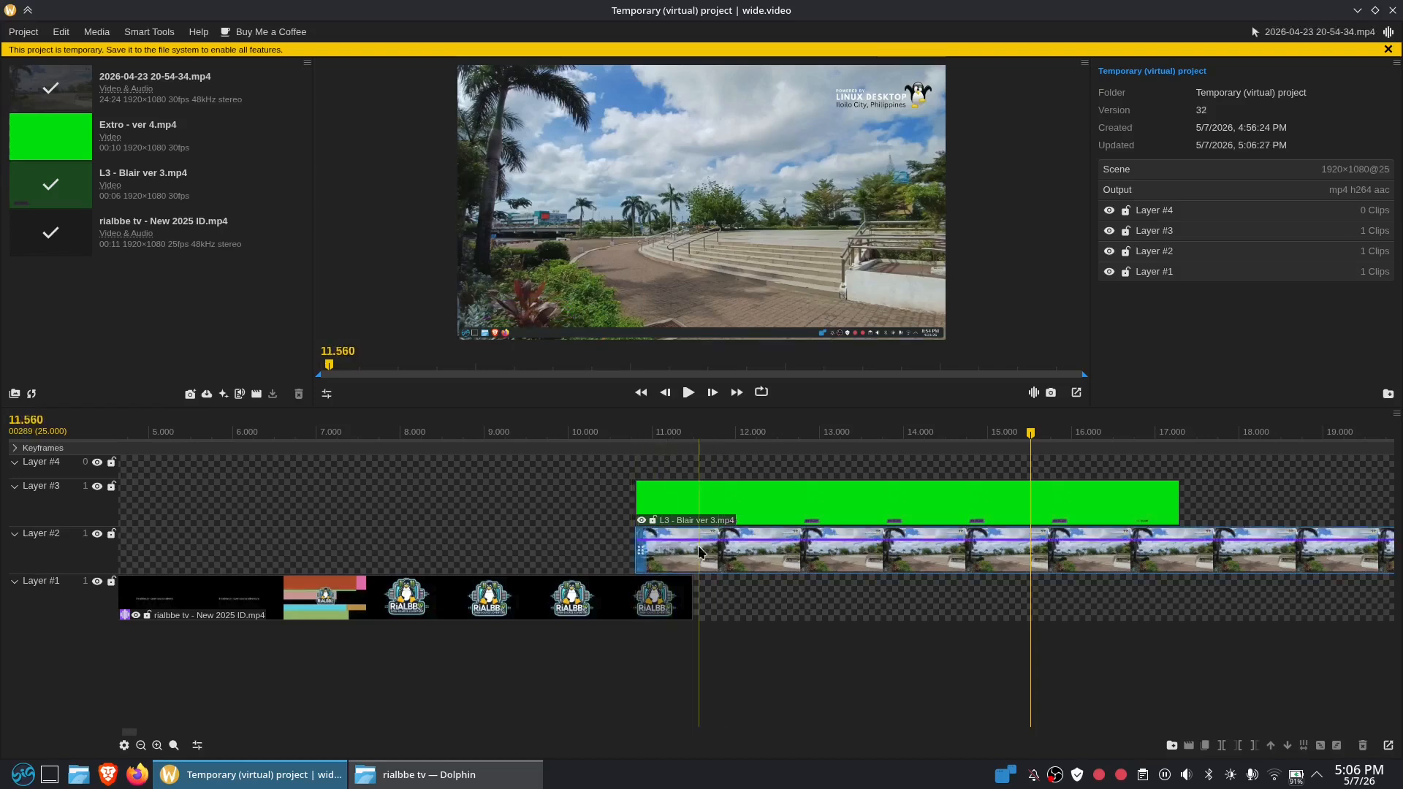
click(641, 539)
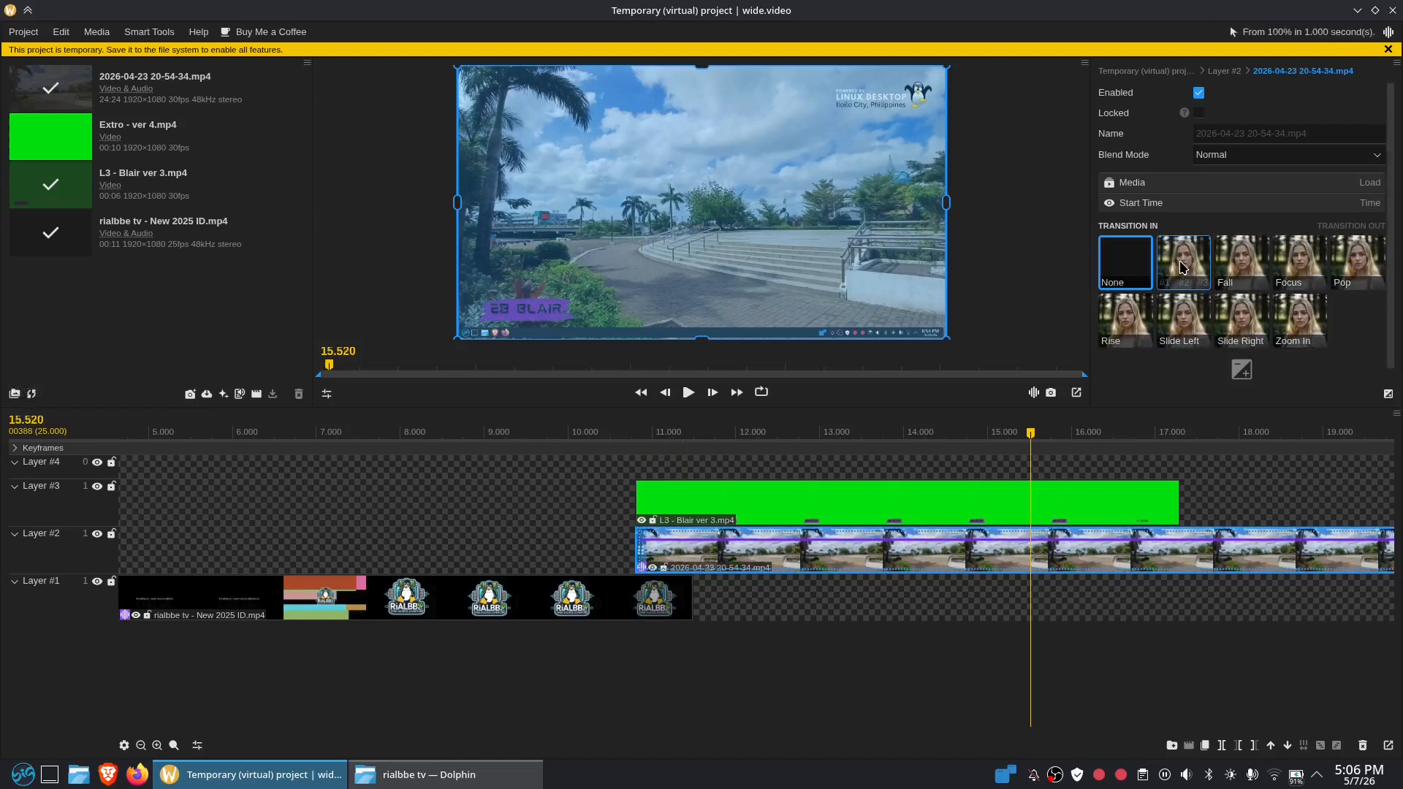
Give the walkway clip a Zoom In transition-in, preview it from about 10.04 s, and bring up the filters library
click(1298, 313)
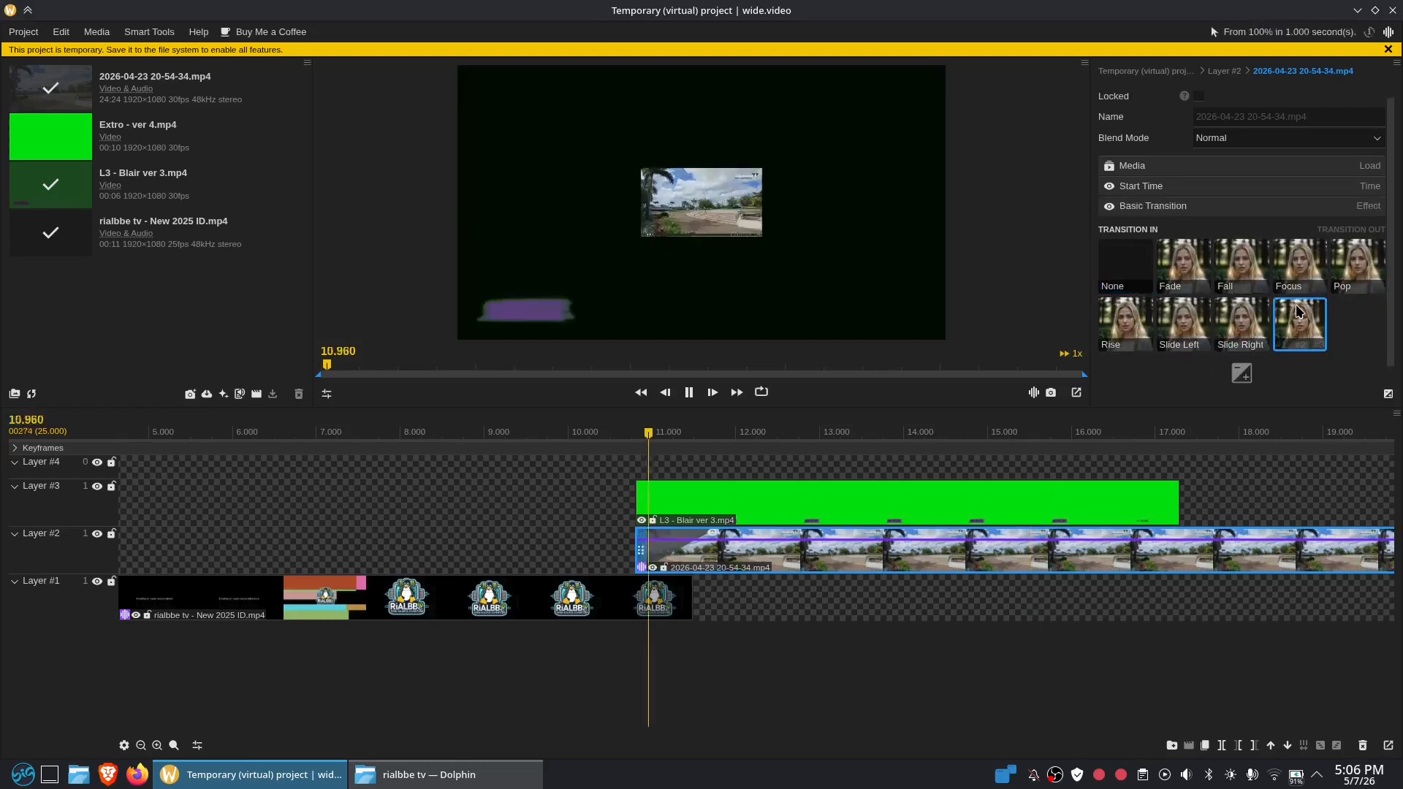
click(585, 433)
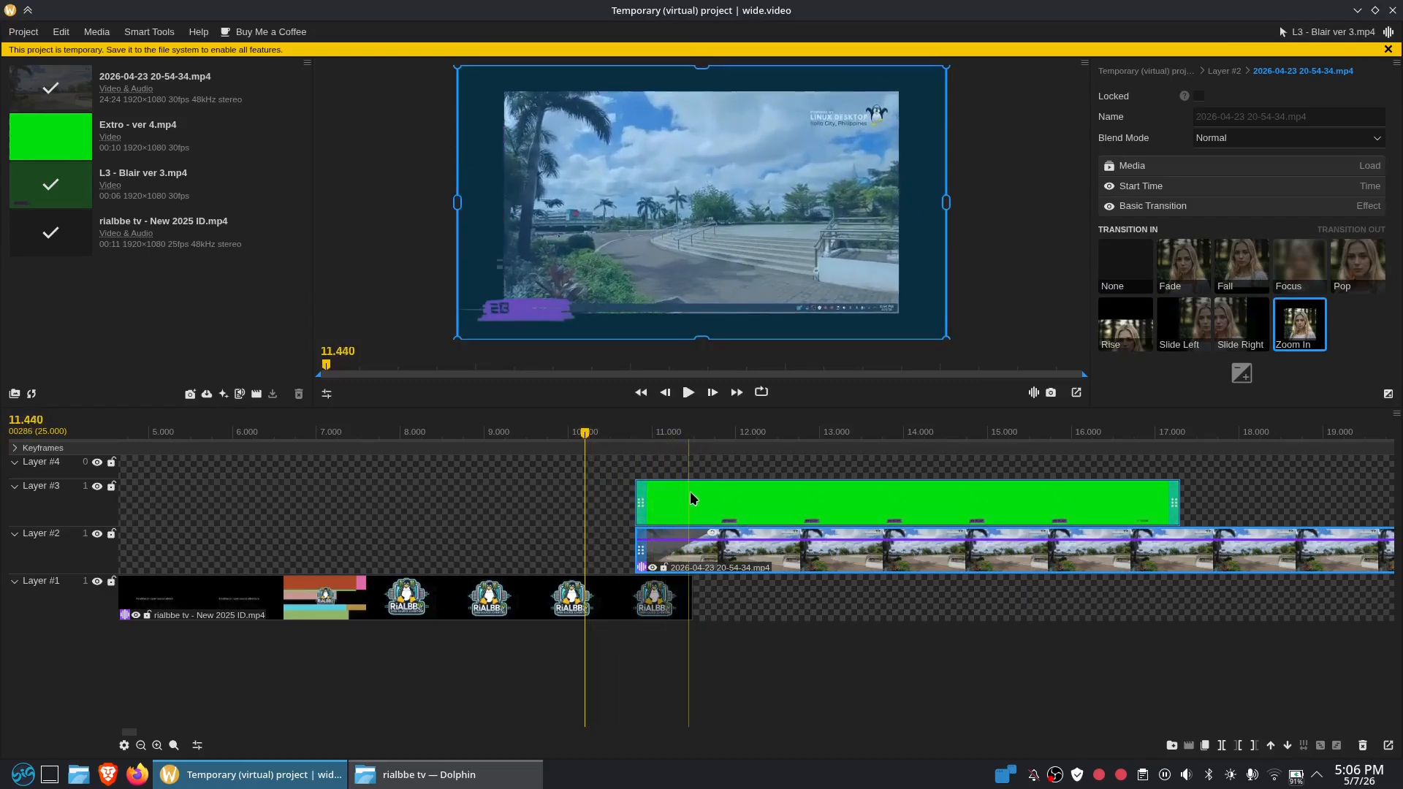
click(572, 434)
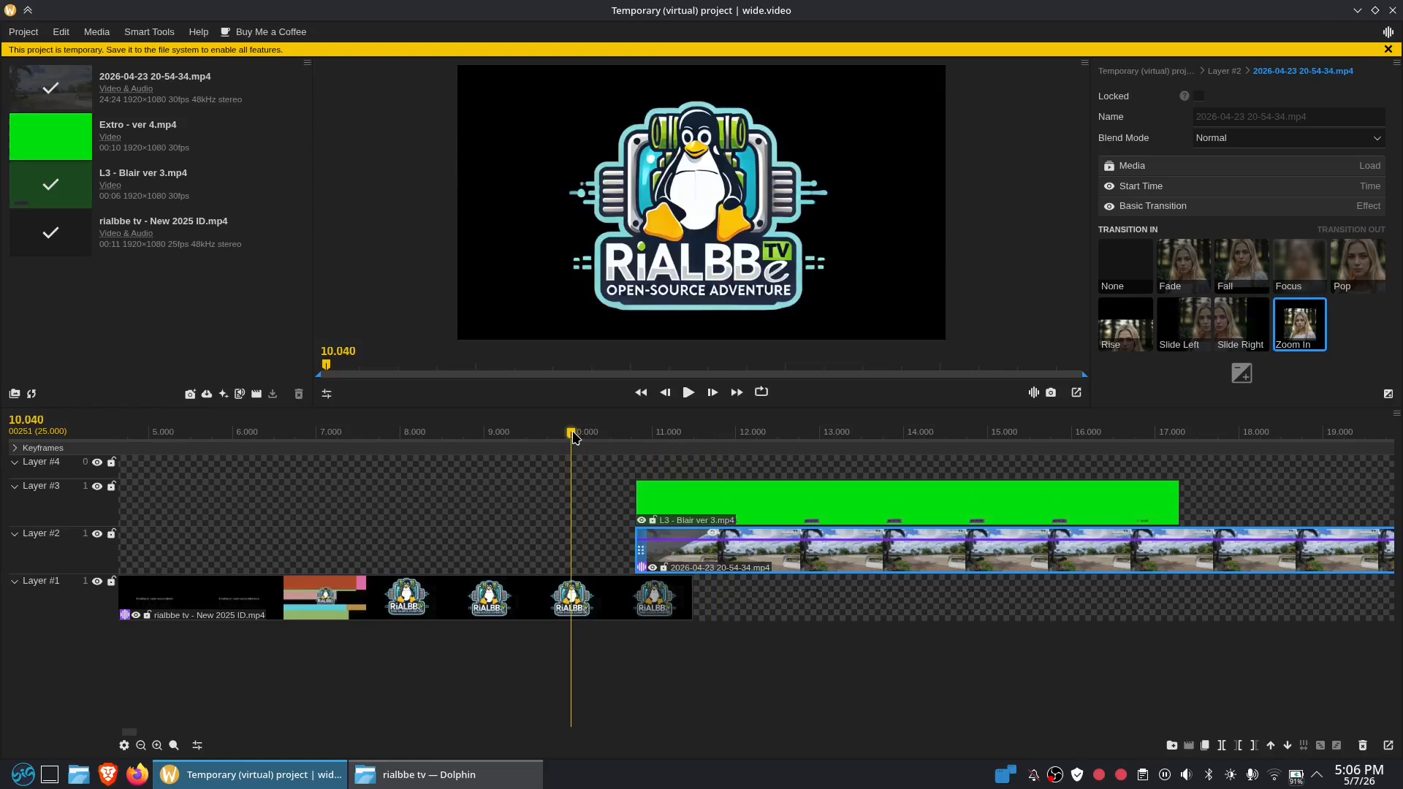
key(space)
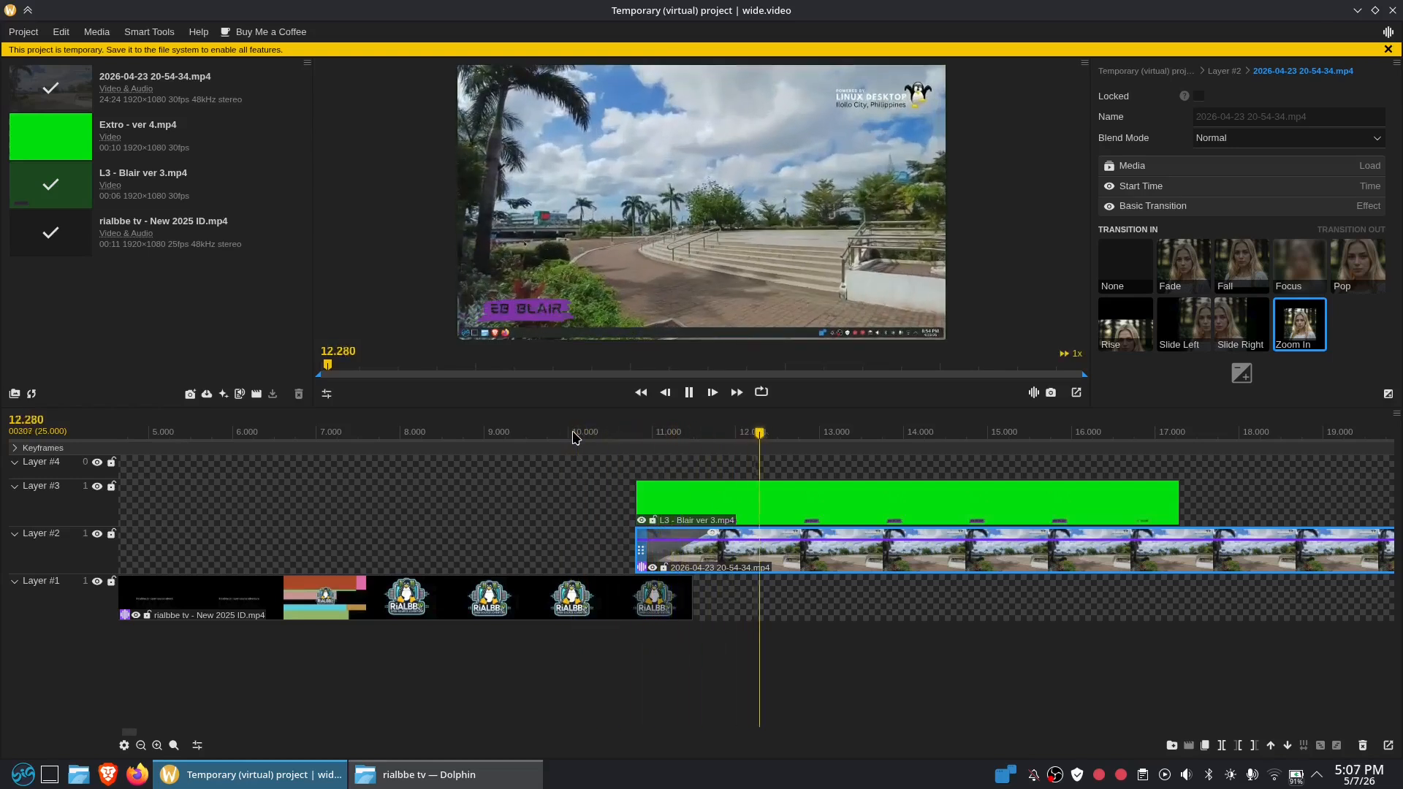
click(573, 434)
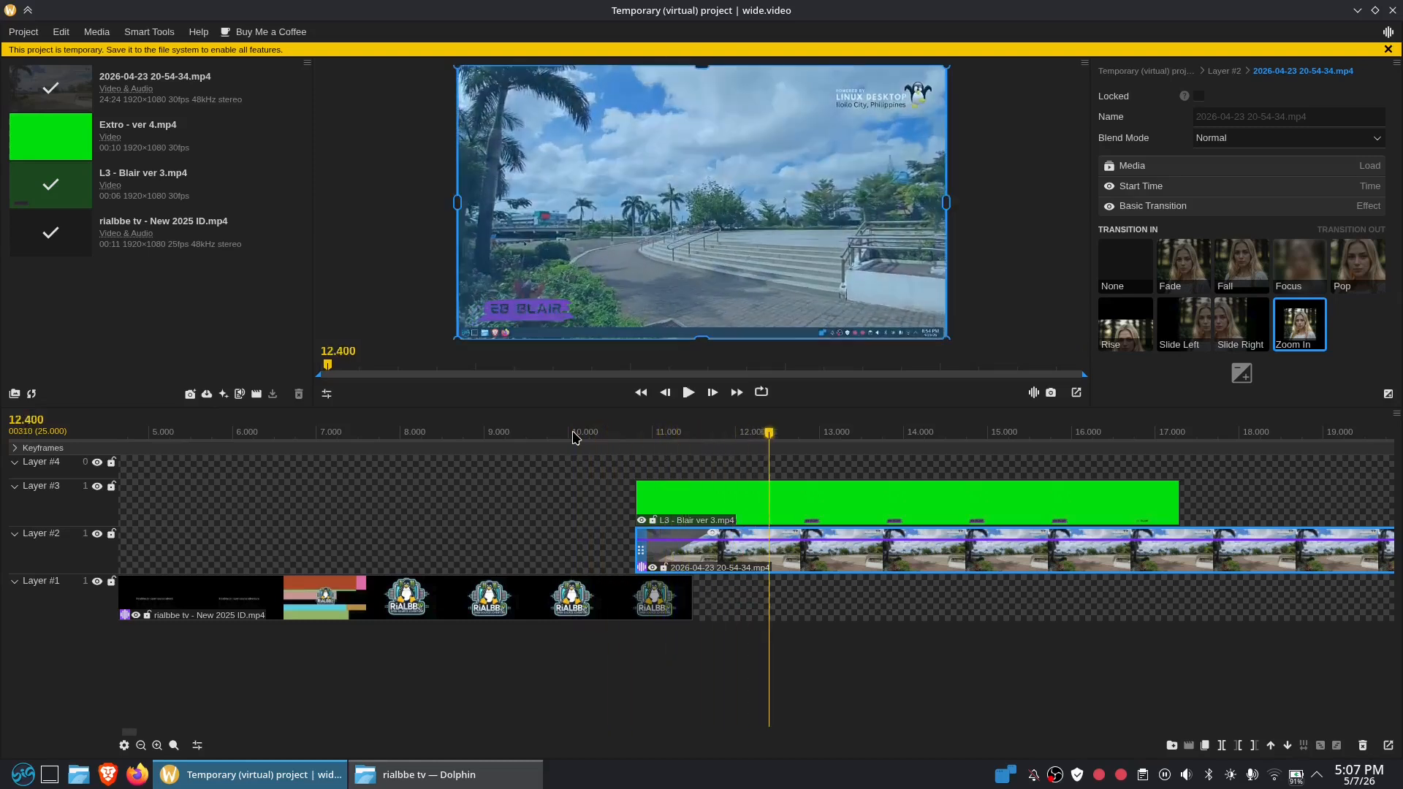
key(space)
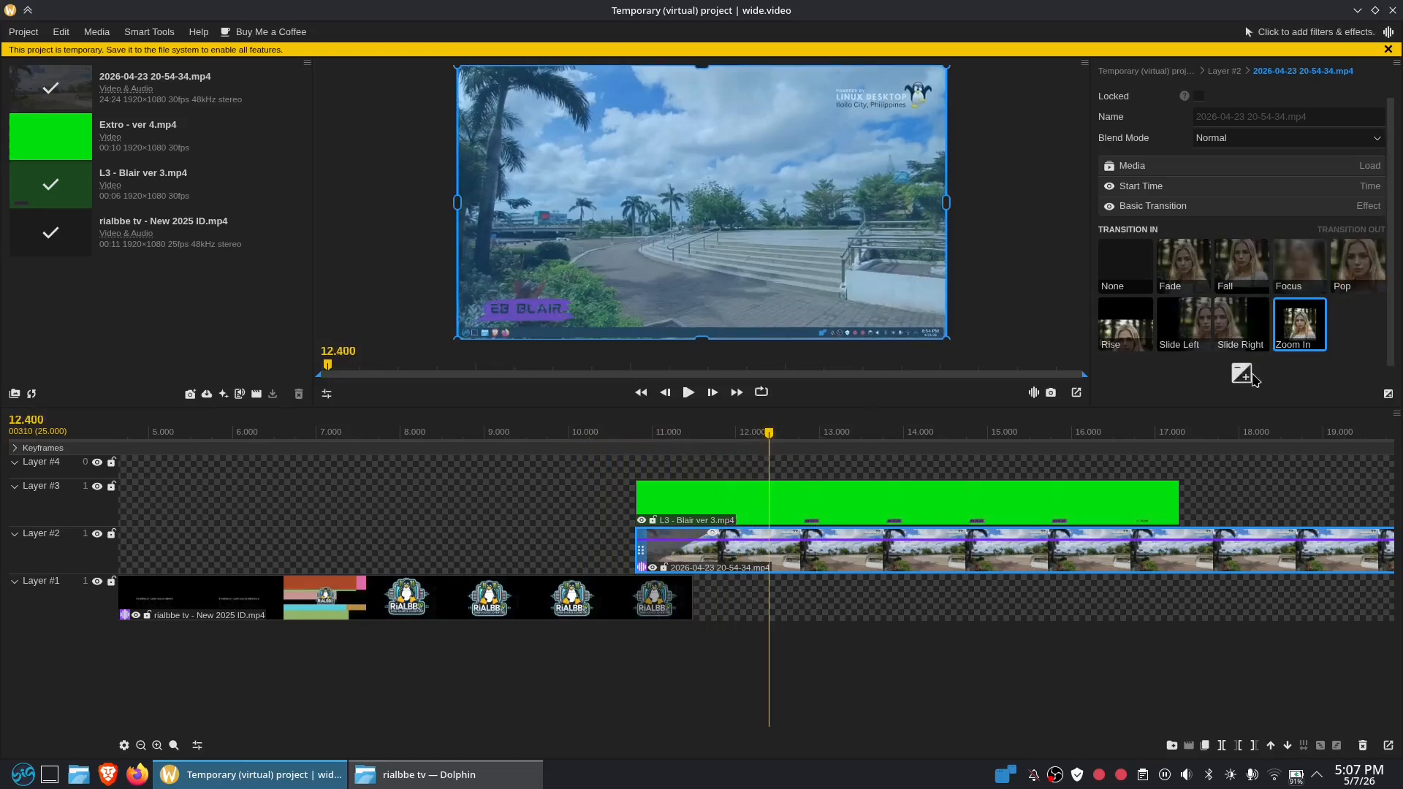
click(1242, 375)
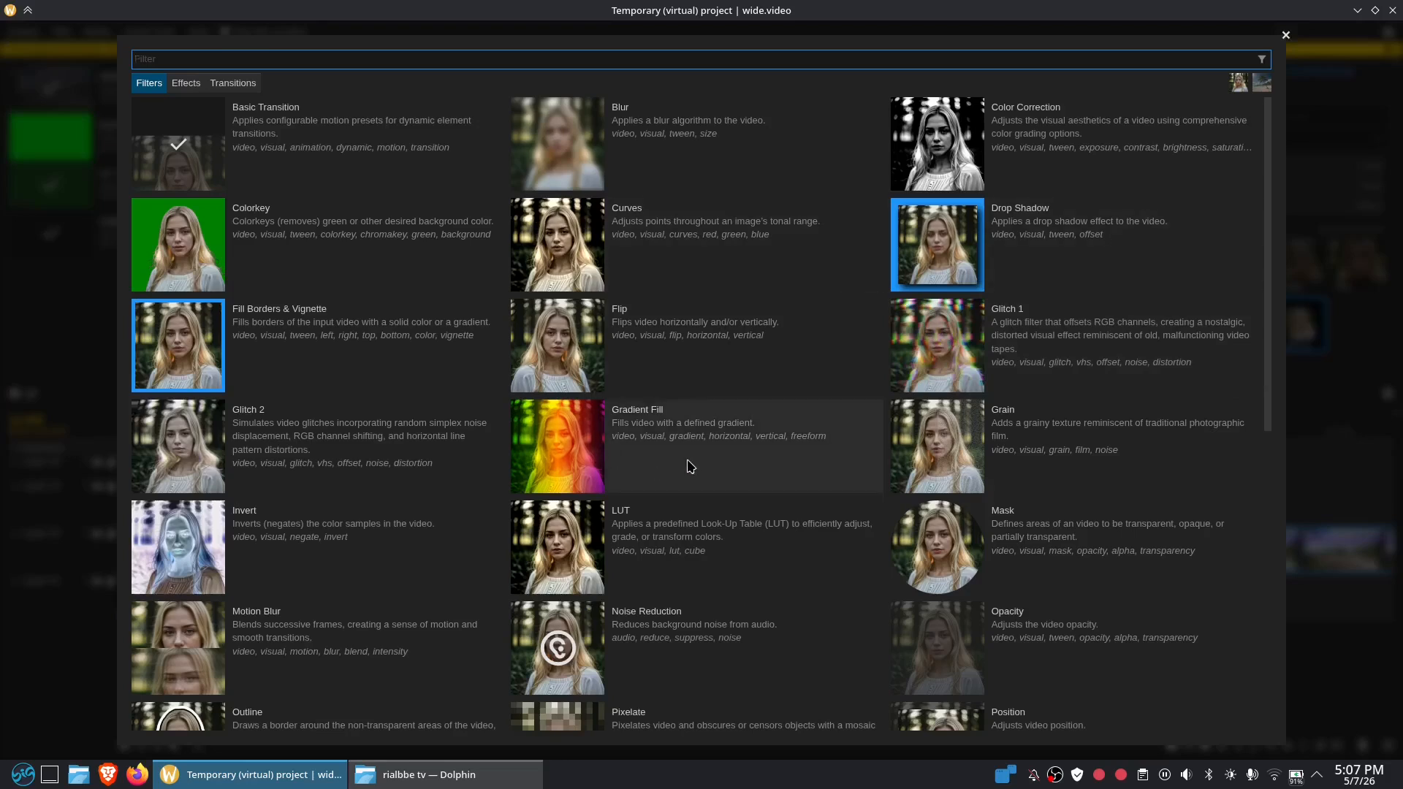
Browse the library's Effects, Filters and Transitions categories, scrolling through the filter list
click(183, 85)
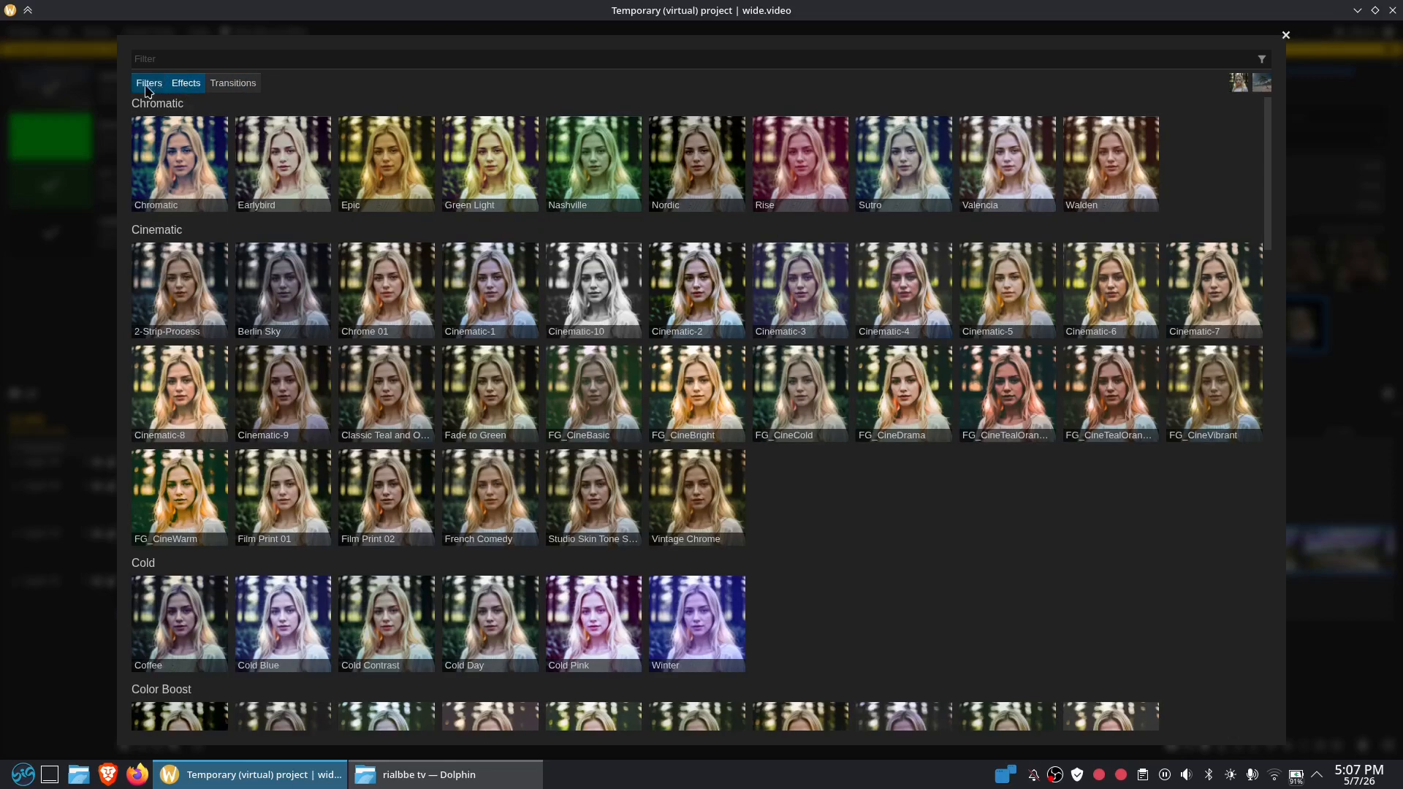
click(148, 86)
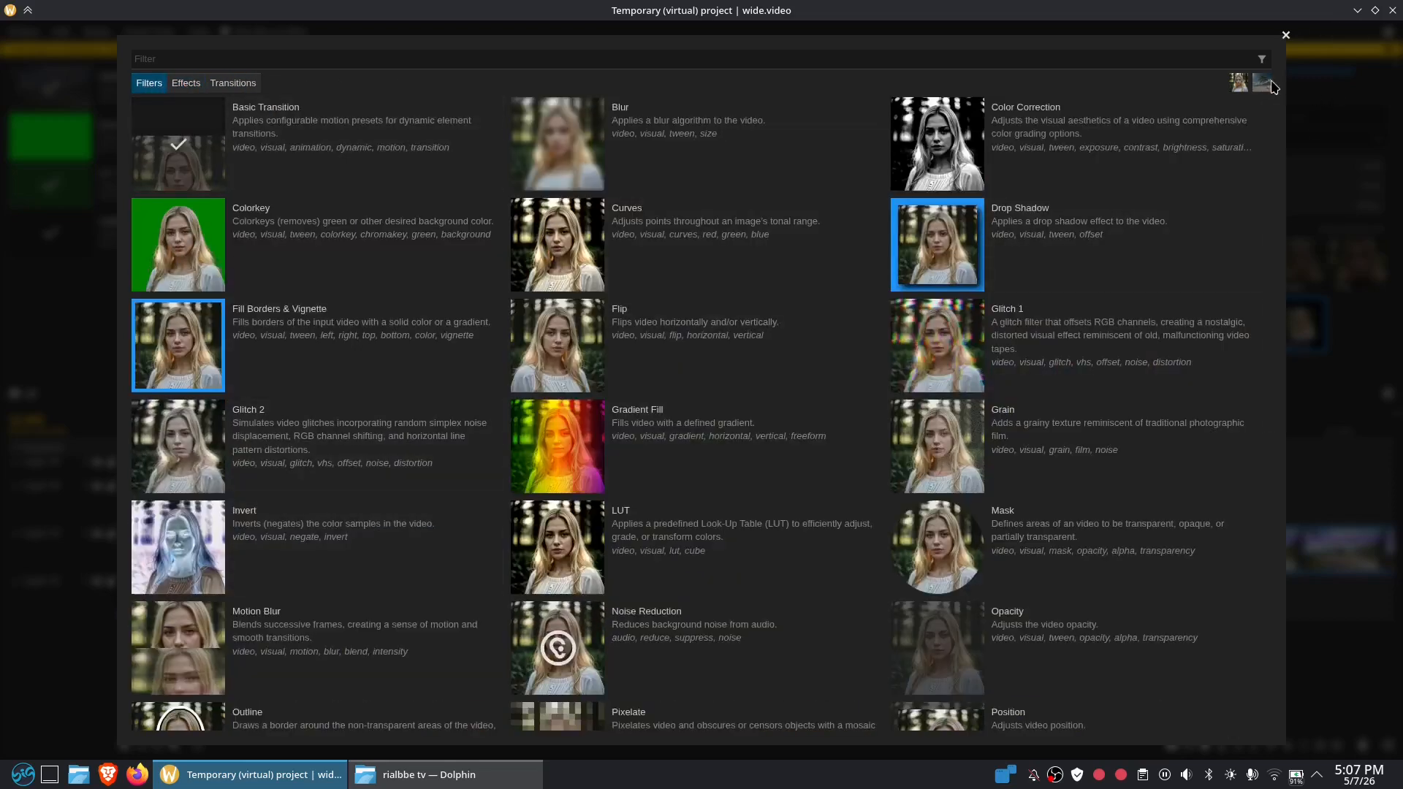
click(1285, 36)
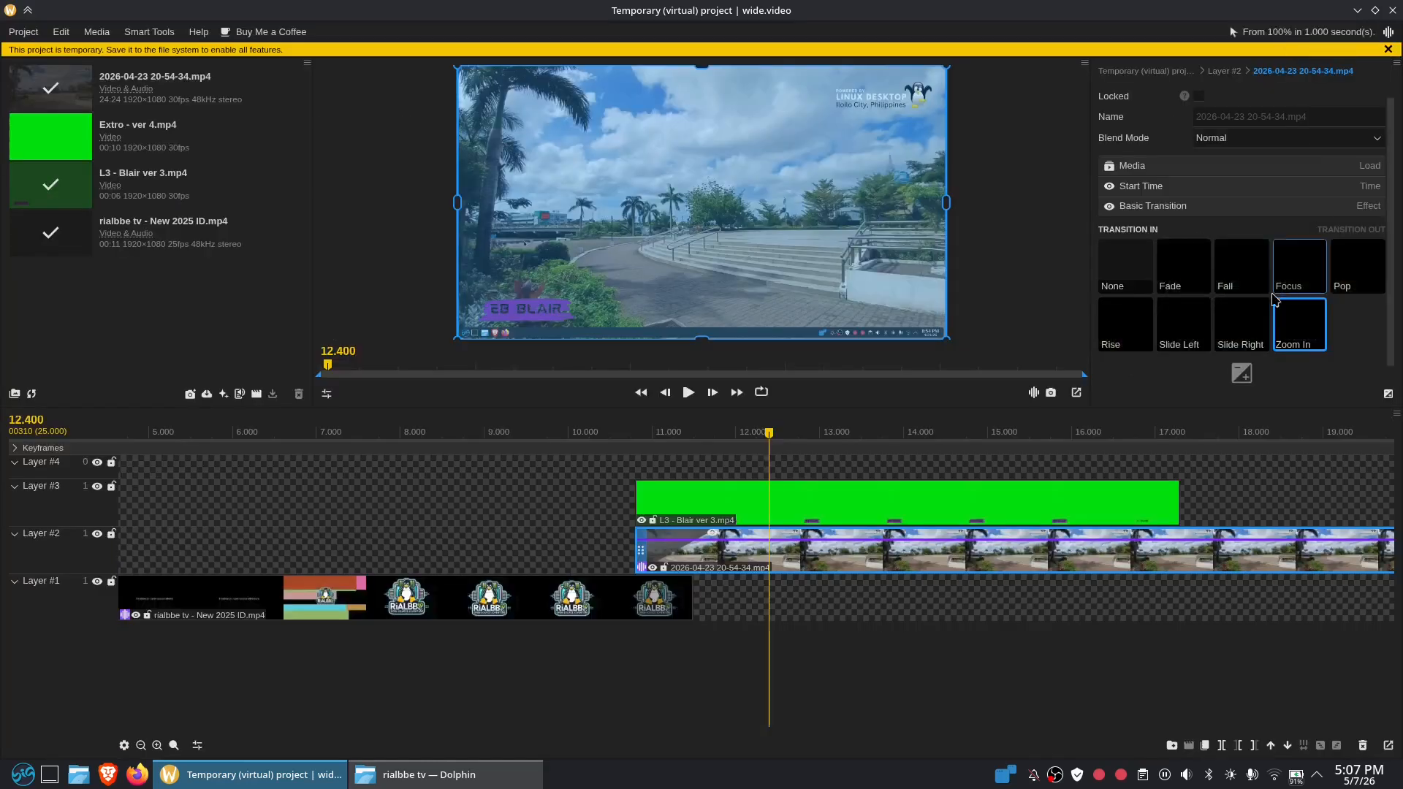
click(1248, 380)
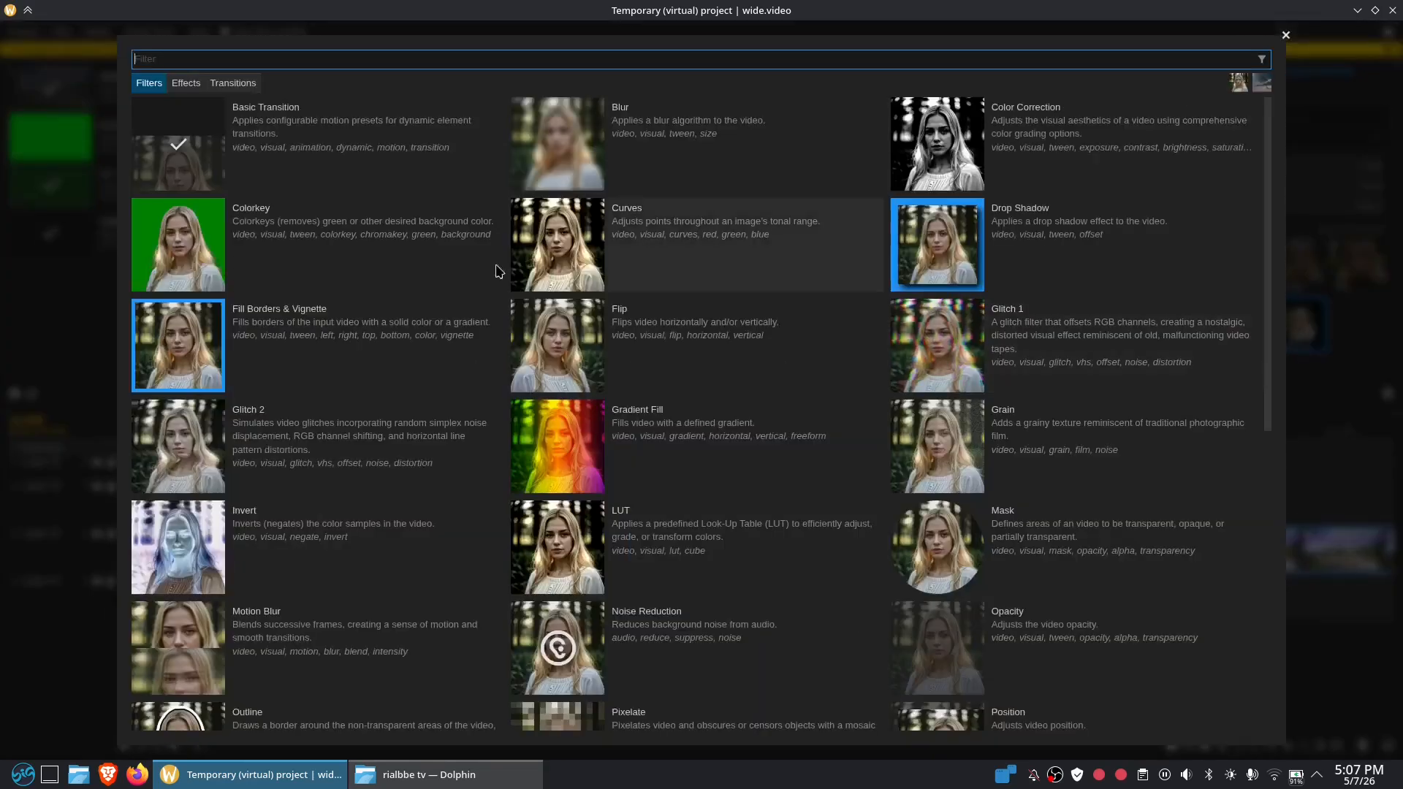
scroll(795, 509, down, 5)
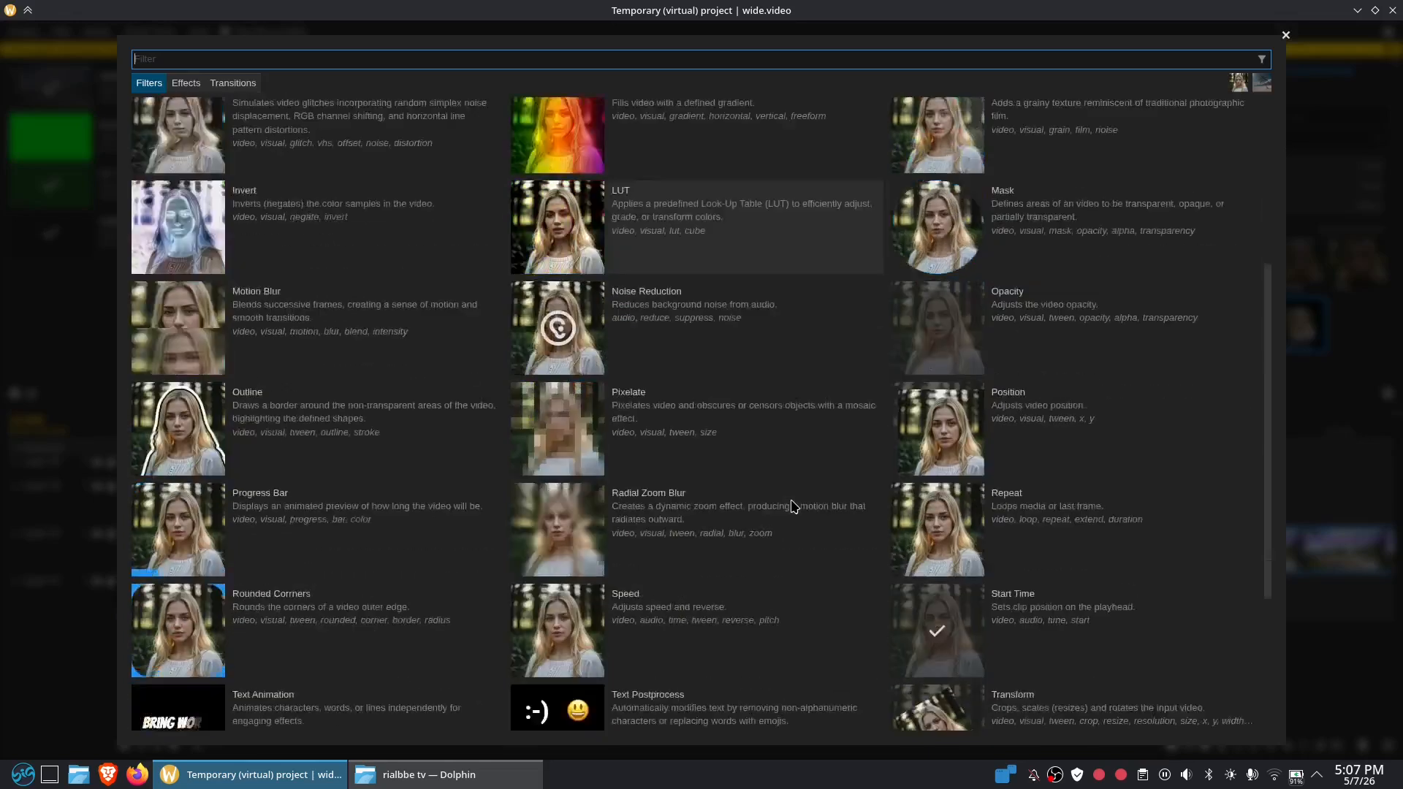
scroll(785, 489, up, 6)
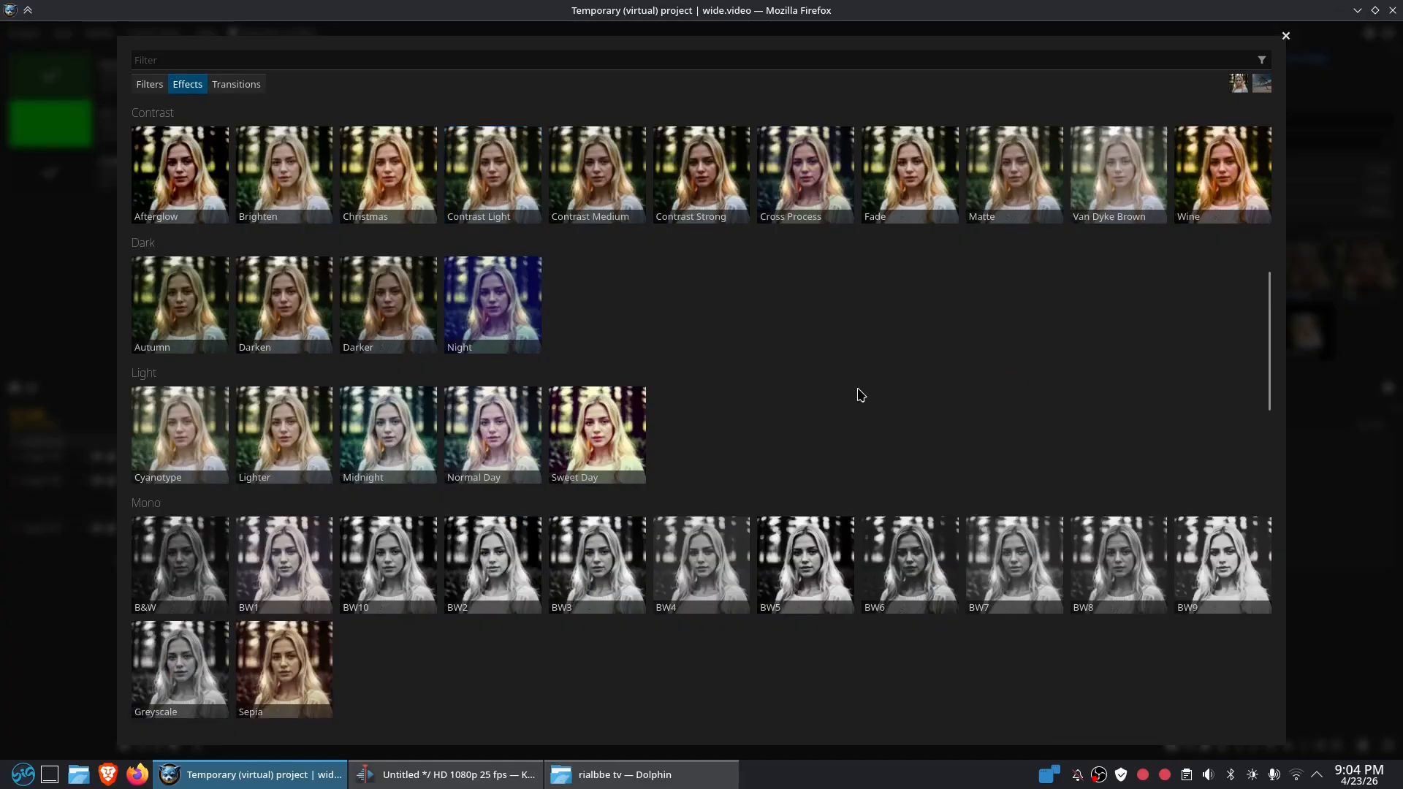
scroll(855, 395, down, 9)
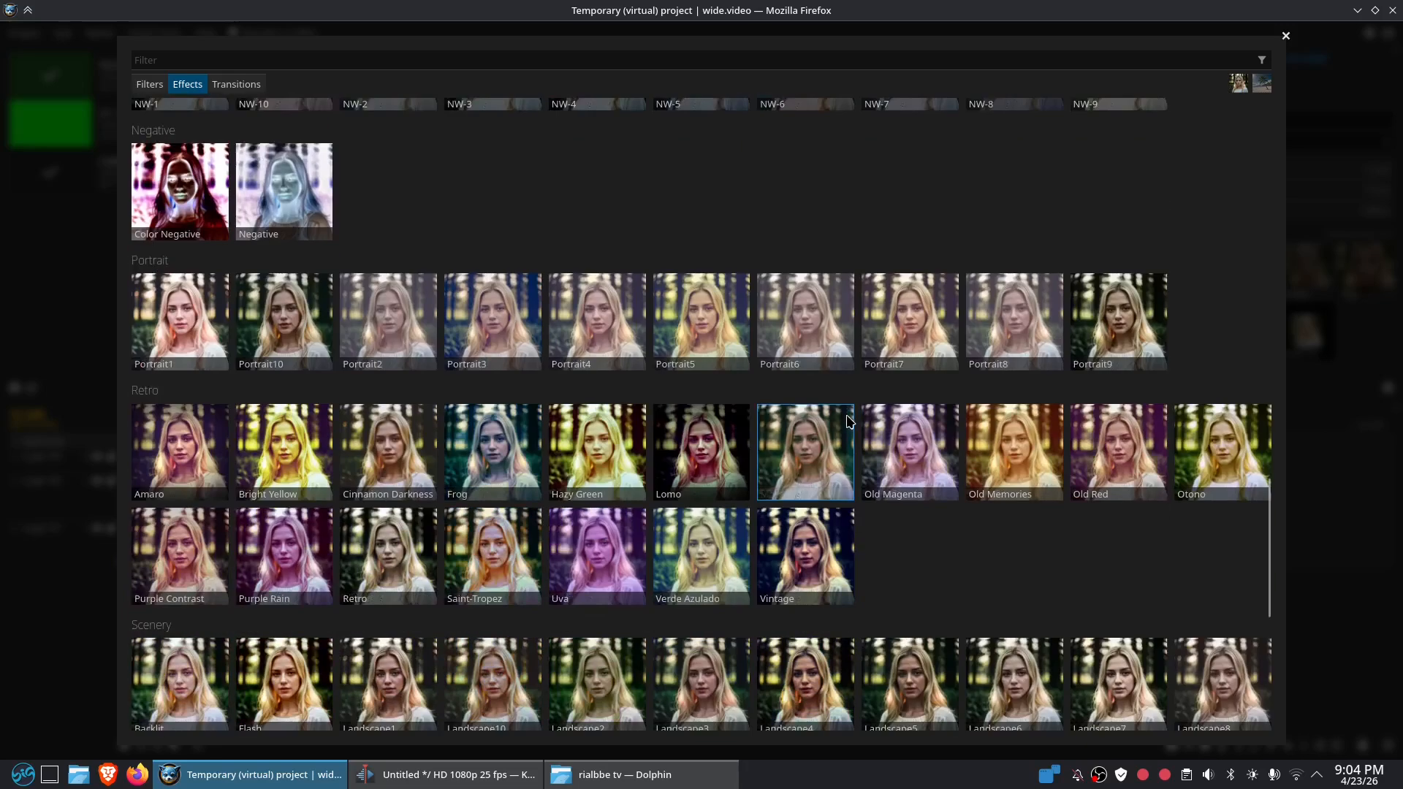
scroll(817, 431, up, 10)
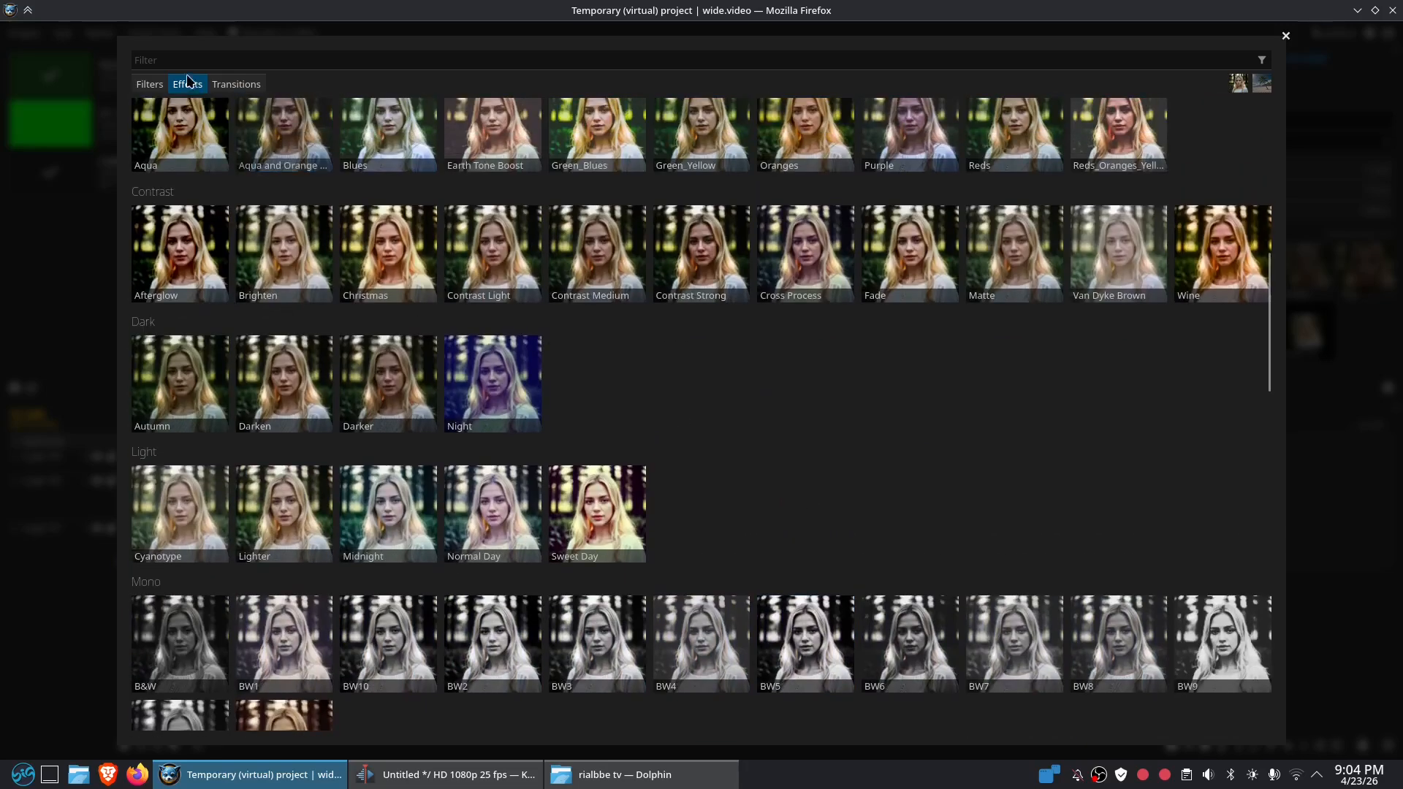
click(234, 86)
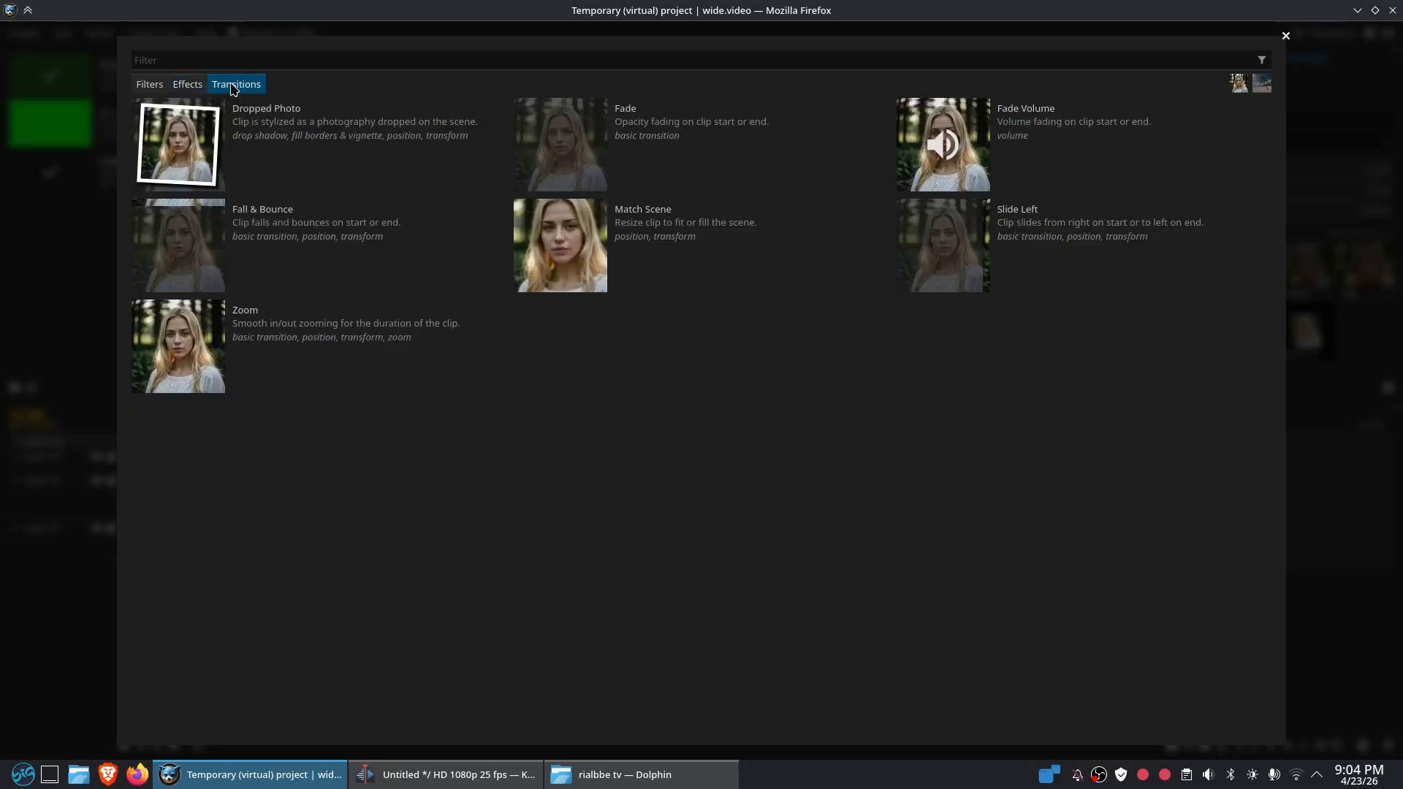
click(149, 85)
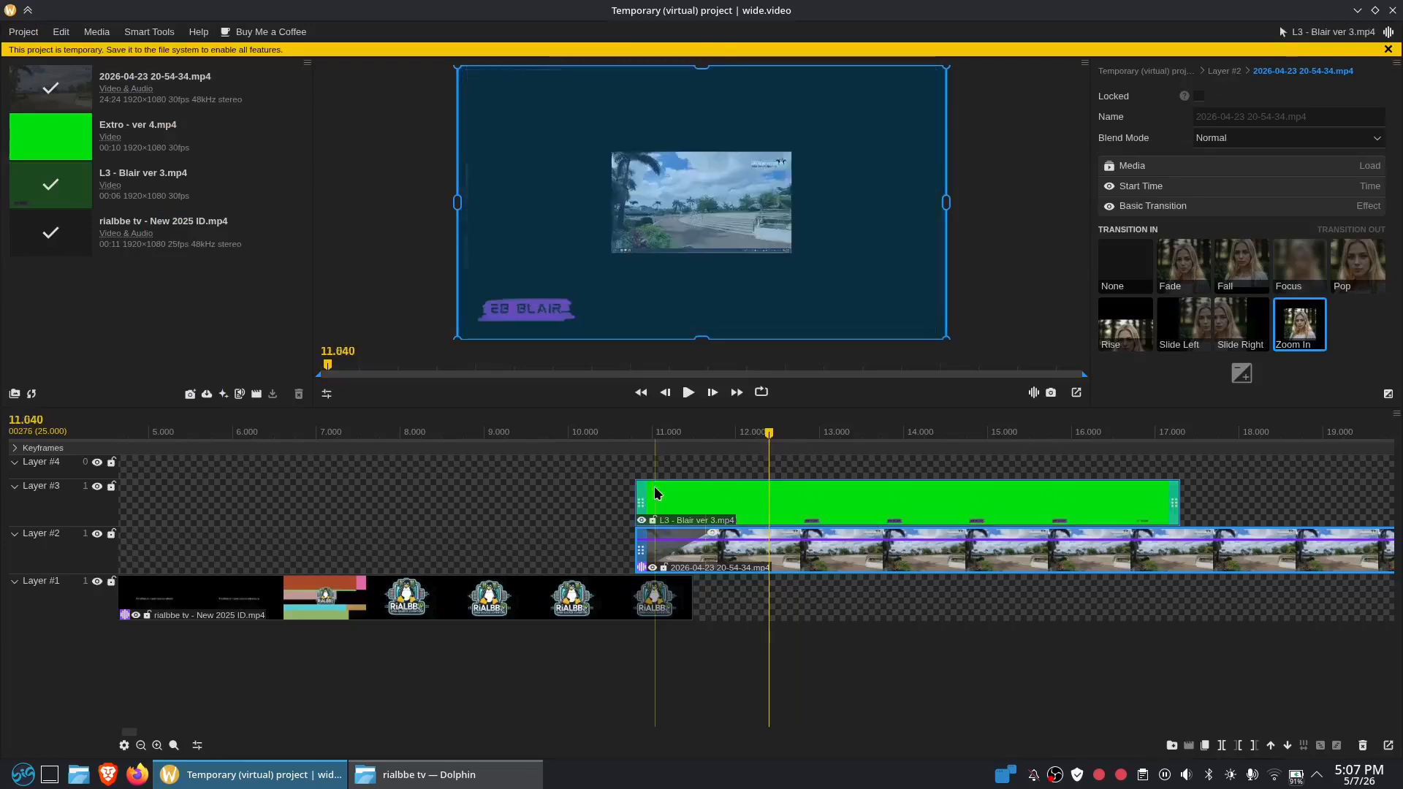
Shorten the walkway clip's zoom-in and move the green lower-third to start around 11.4 s
drag(1052, 508, 1095, 504)
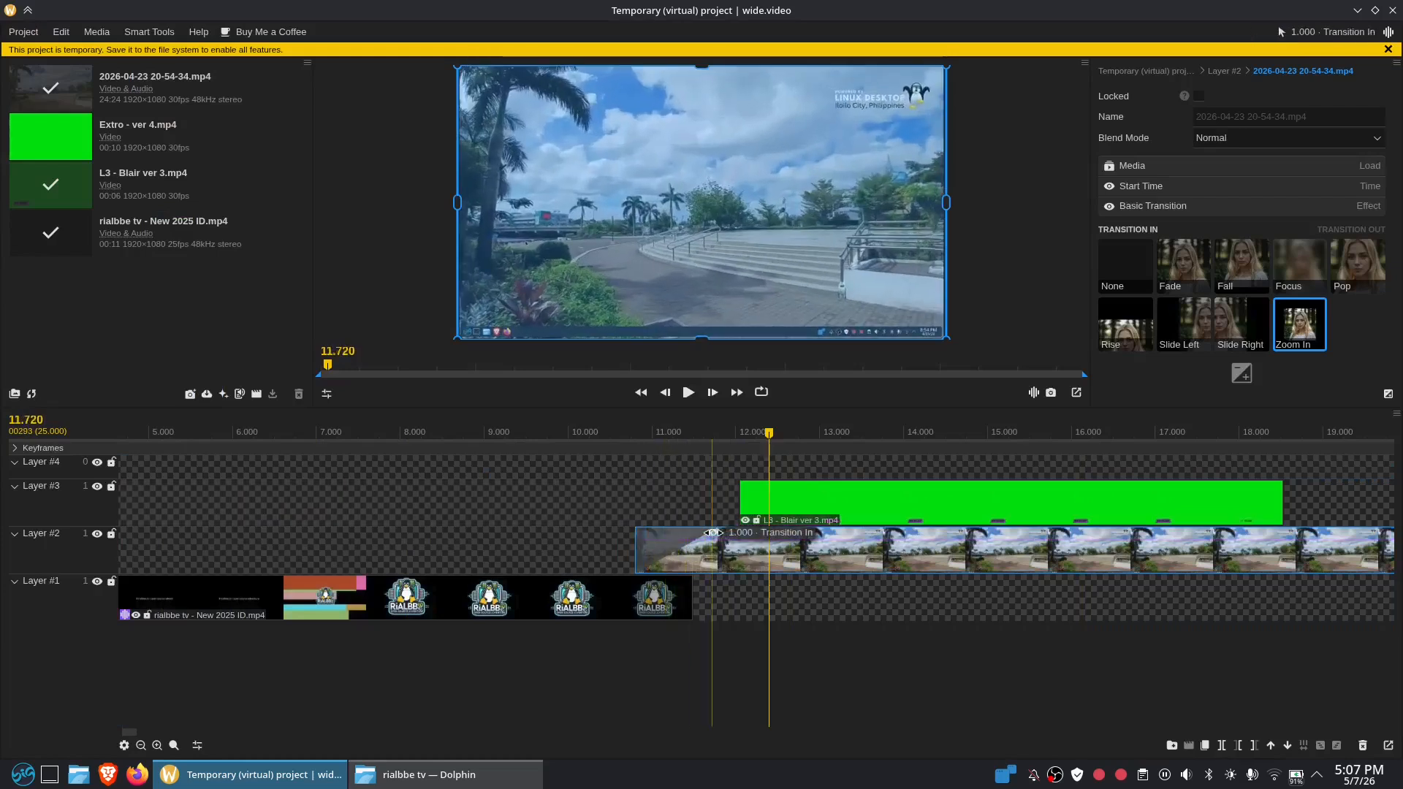
drag(713, 532, 692, 533)
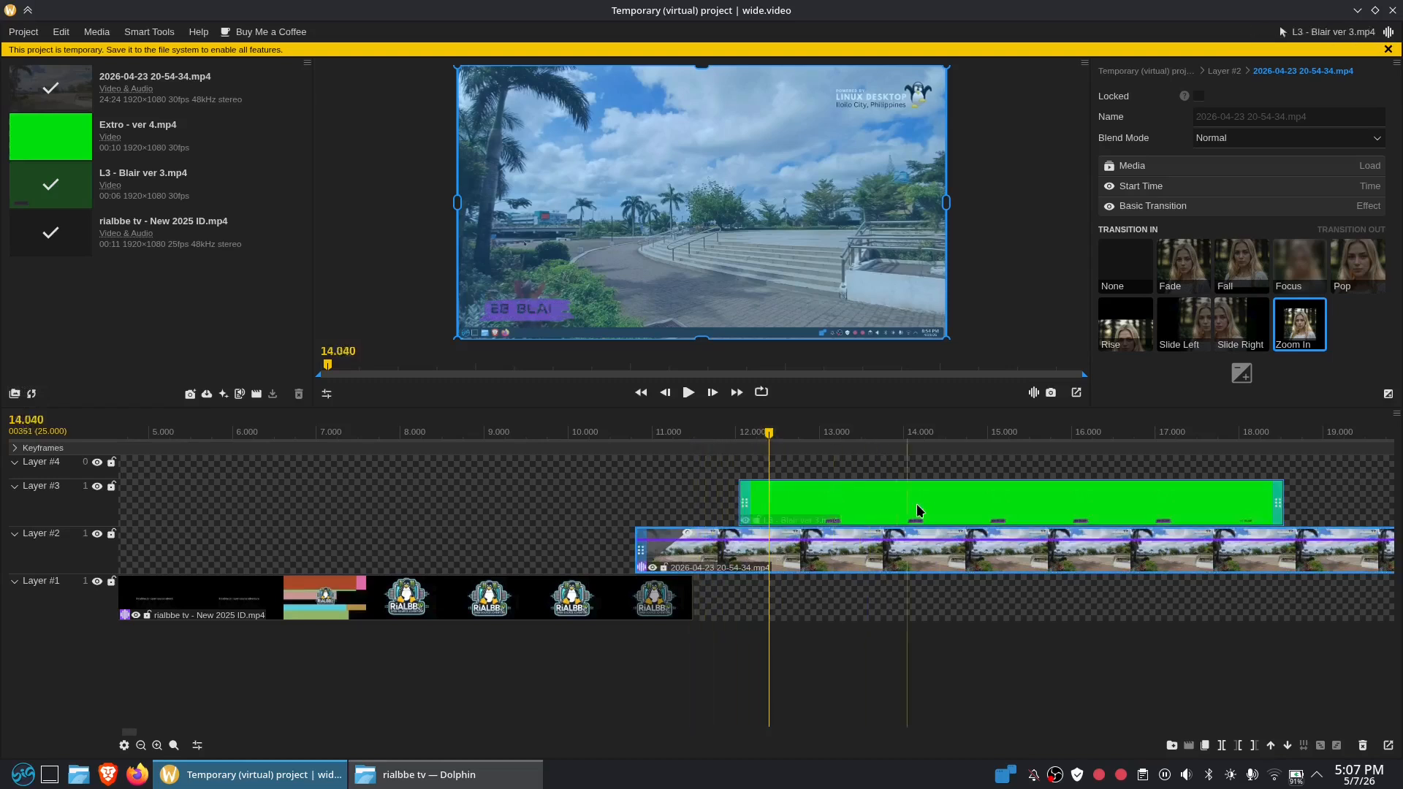
mouse_move(973, 502)
mouse_down()
mouse_move(909, 500)
mouse_move(949, 498)
mouse_up()
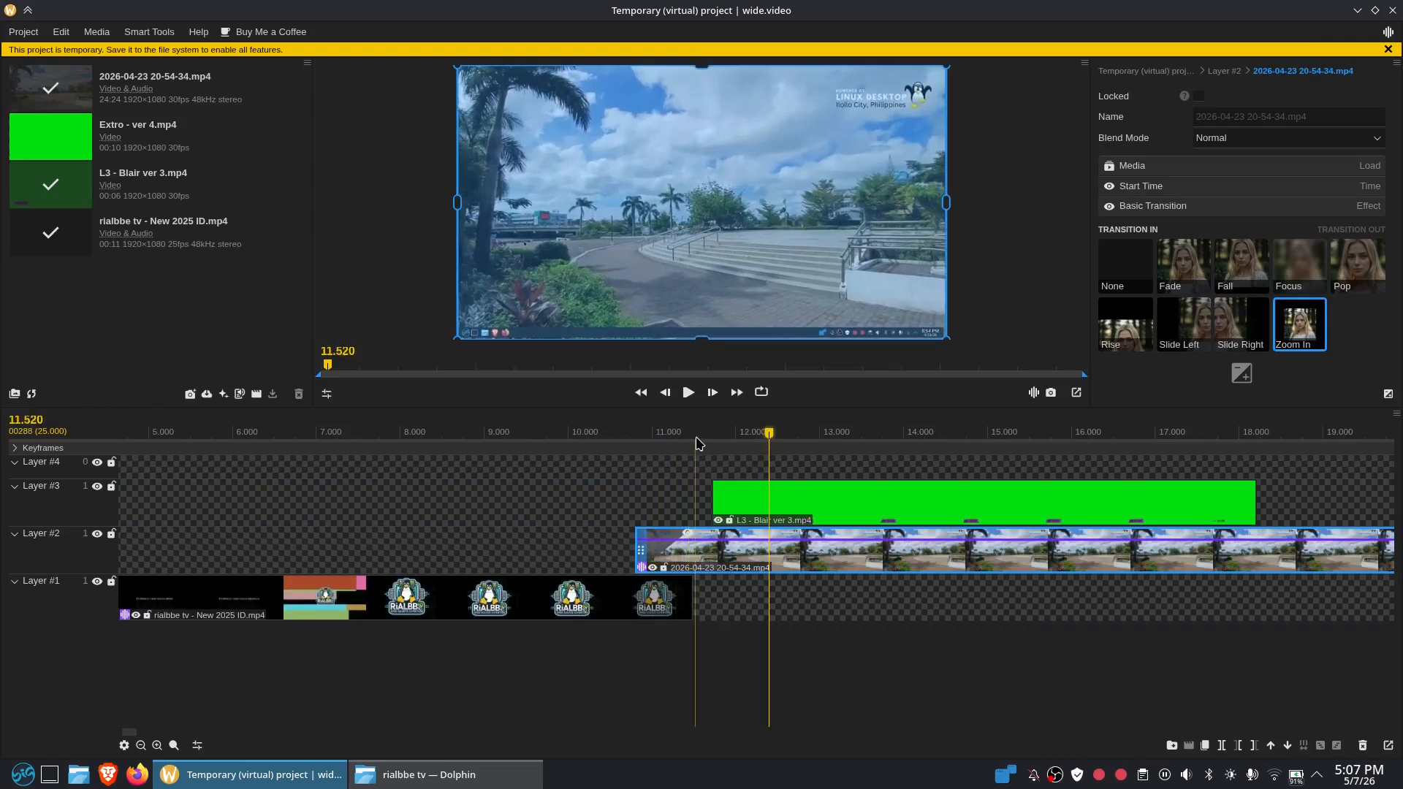
Swap layers so the intro logo clip sits on Layer #2 above the walkway footage on Layer #1
drag(490, 600, 472, 507)
drag(720, 559, 720, 586)
drag(494, 507, 495, 541)
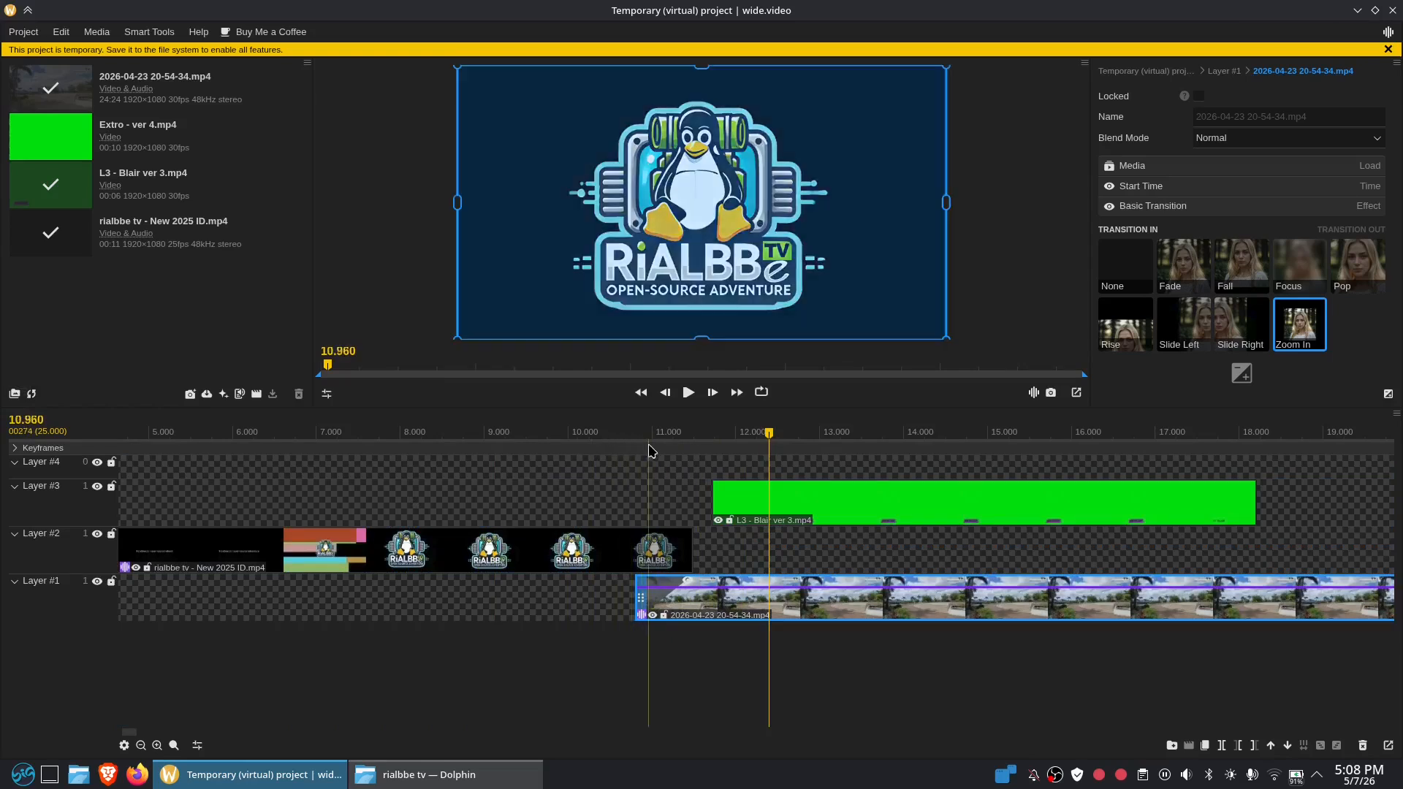
Choose Add Filters & Effects from the Layer #1 walkway clip's context menu
right_click(1161, 595)
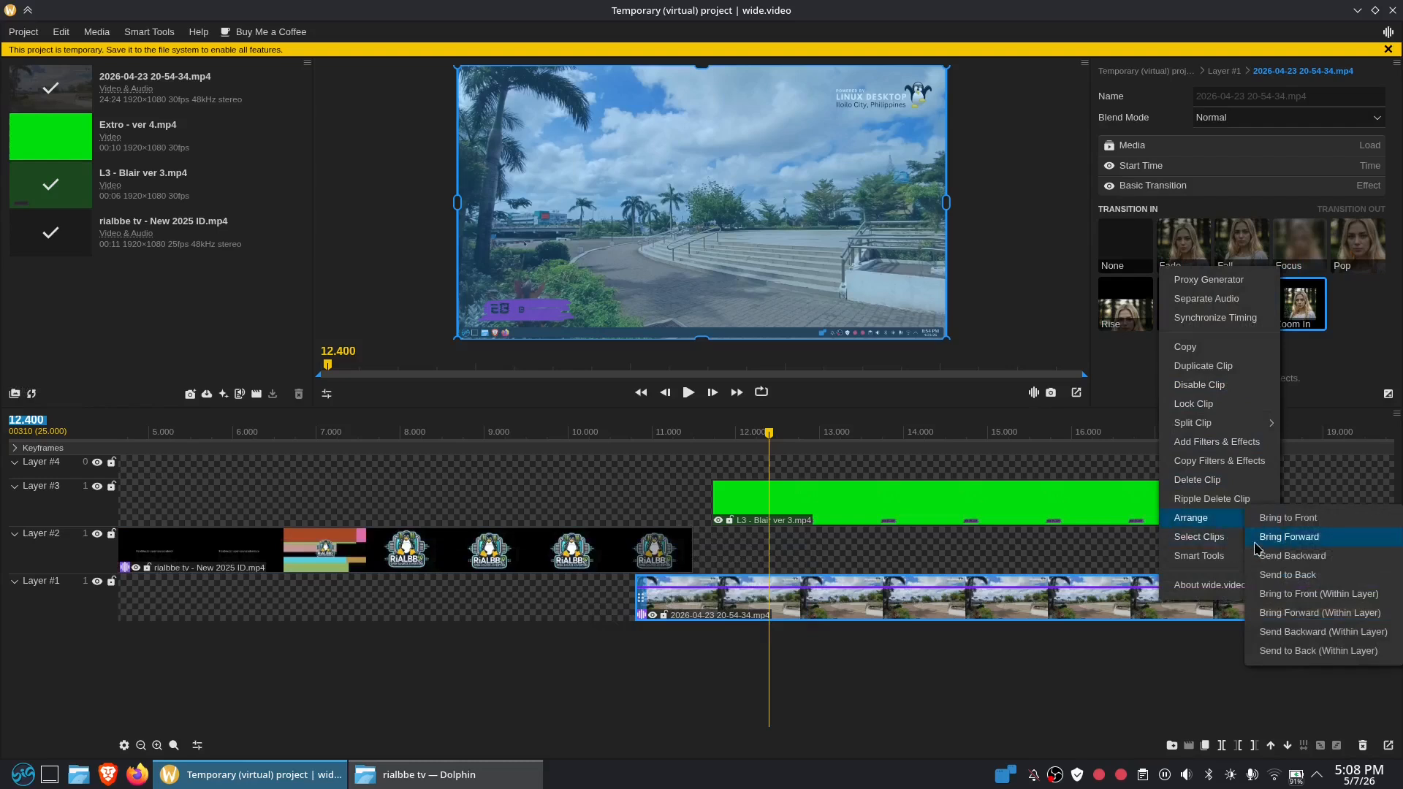
mouse_move(1229, 559)
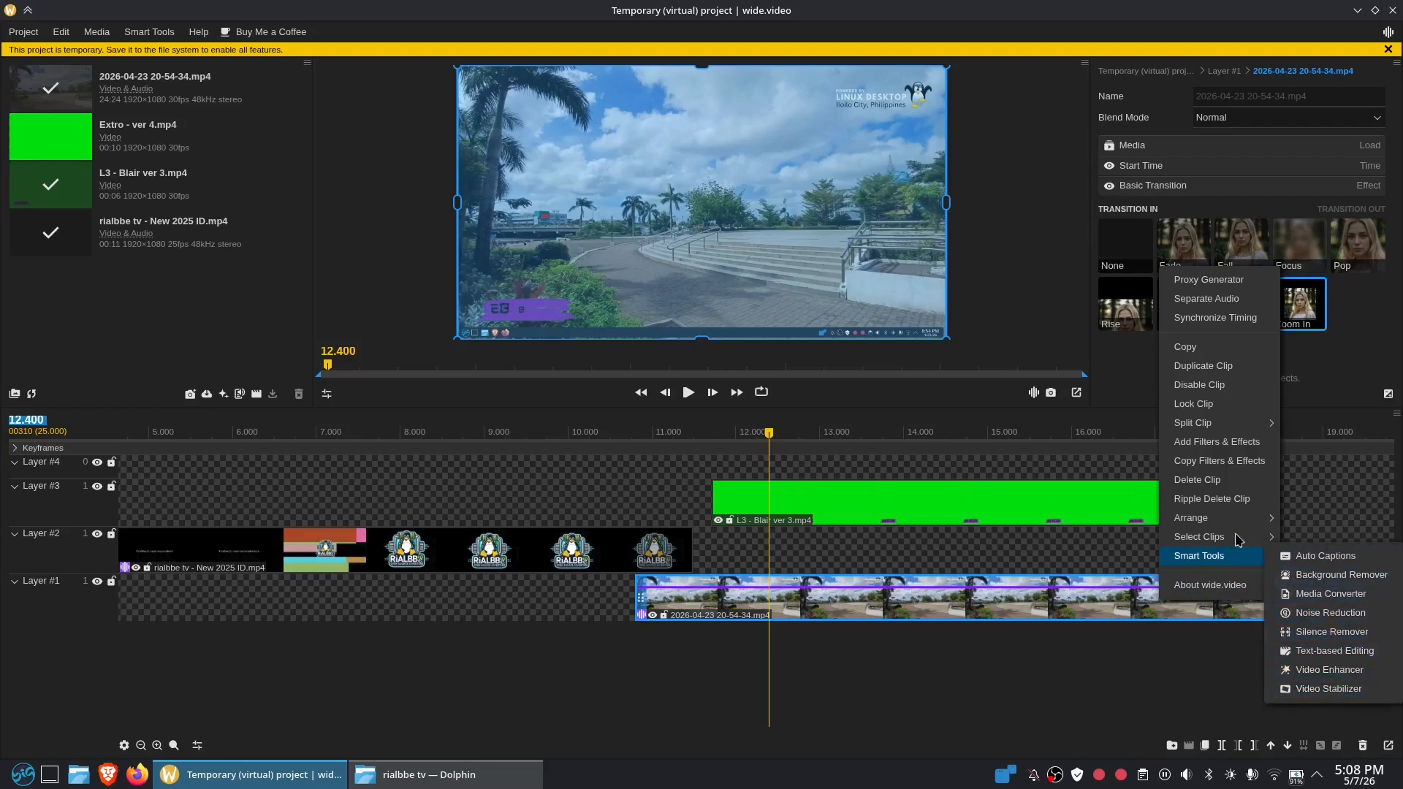
mouse_move(1237, 521)
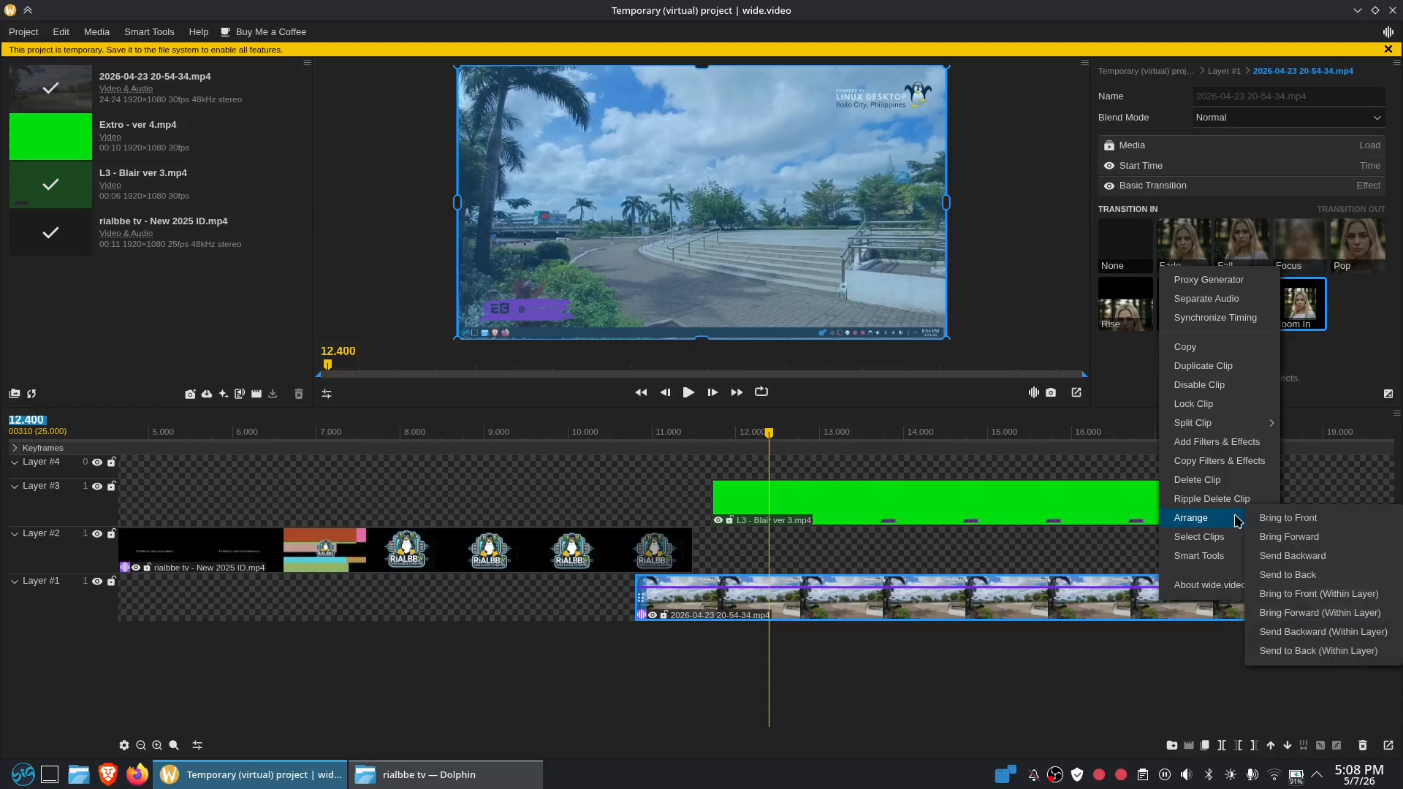
click(1243, 442)
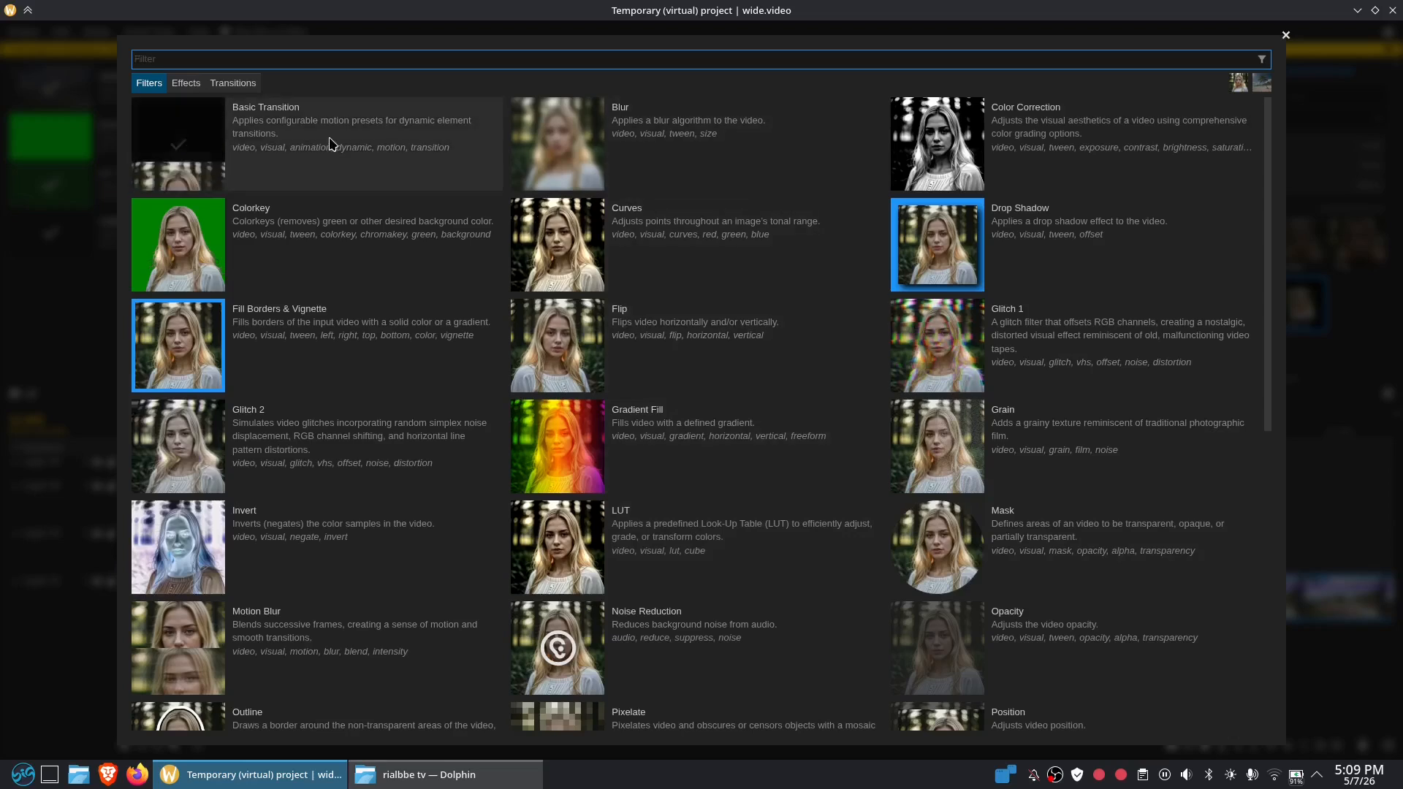
Apply the Basic Transition filter to the walkway clip and play the timeline from about 10.120 s
click(335, 164)
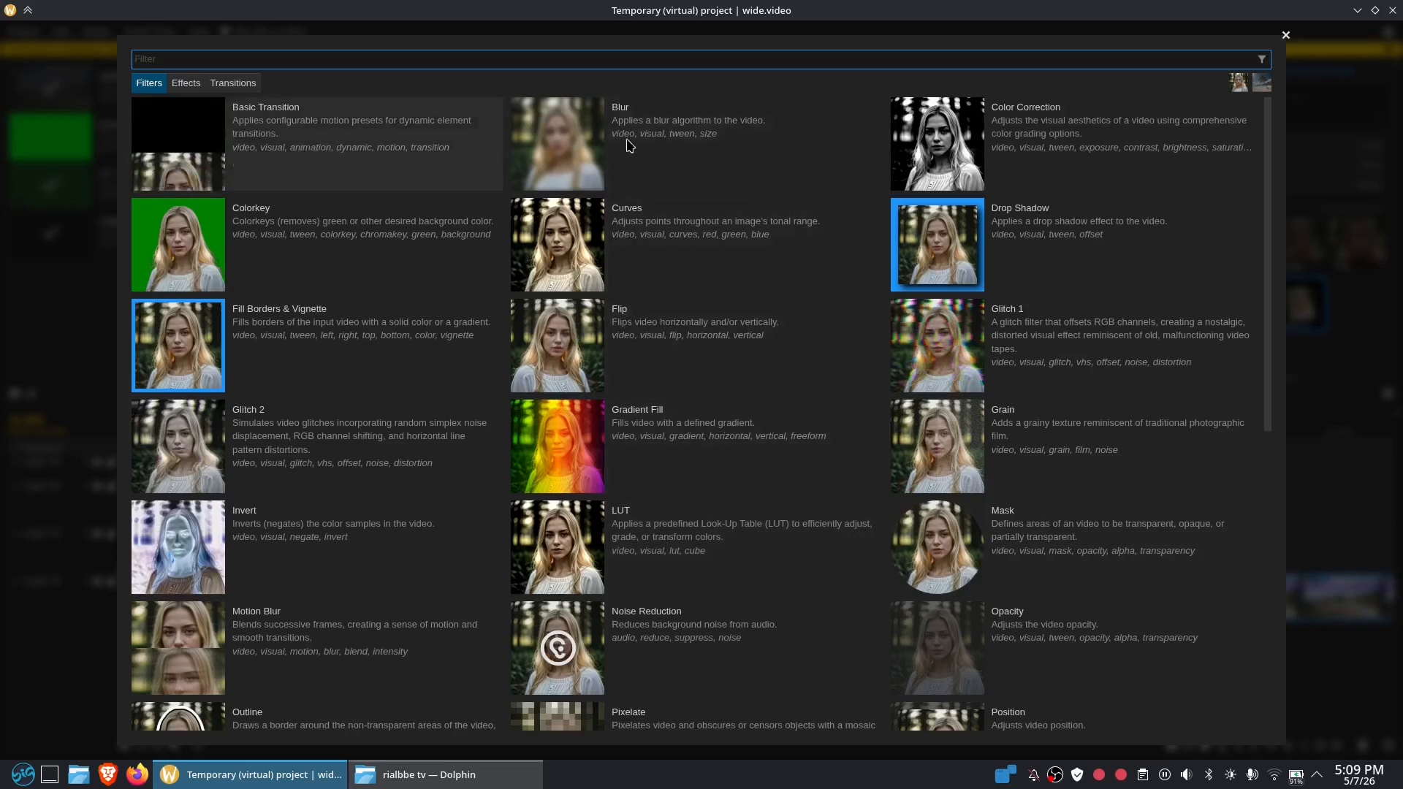
scroll(1116, 281, down, 7)
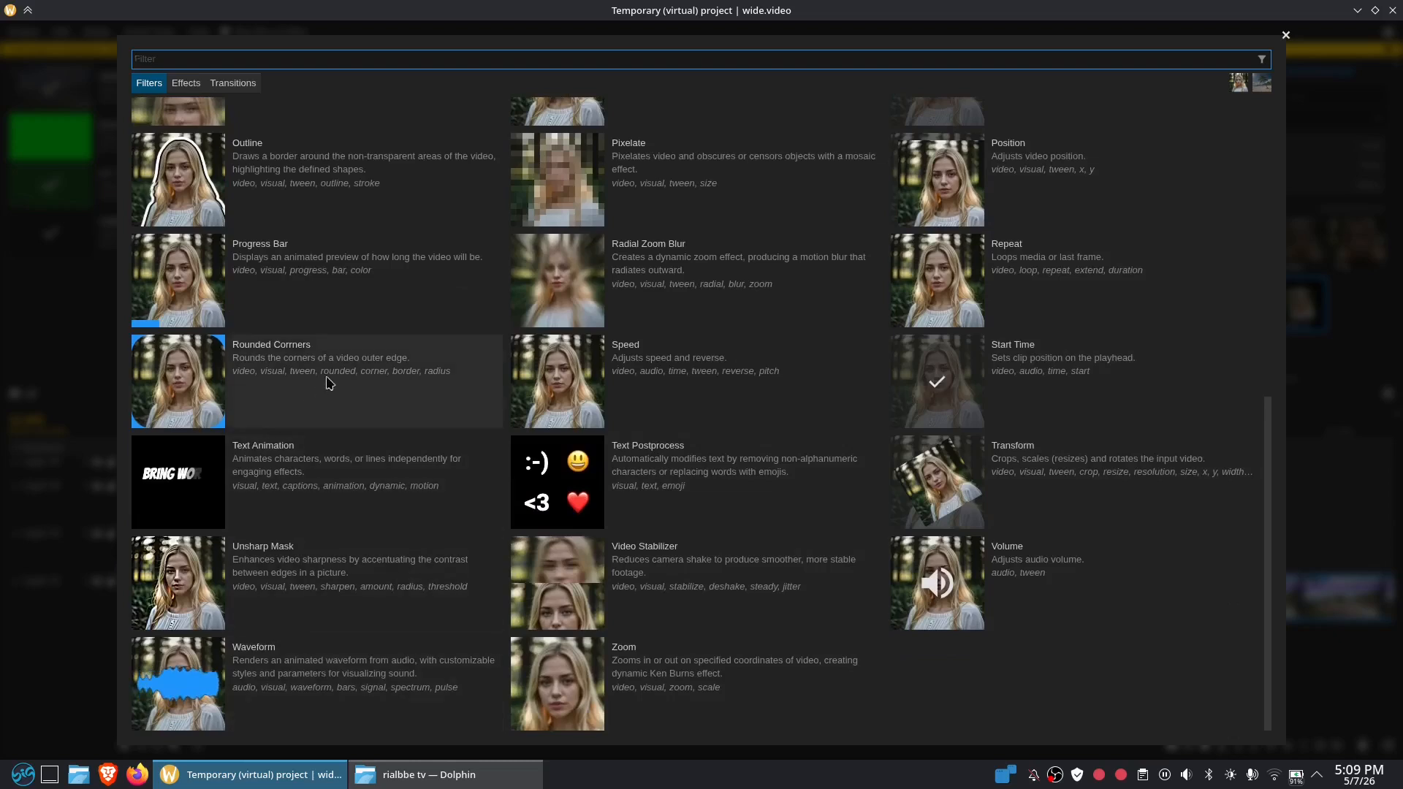
scroll(369, 332, up, 6)
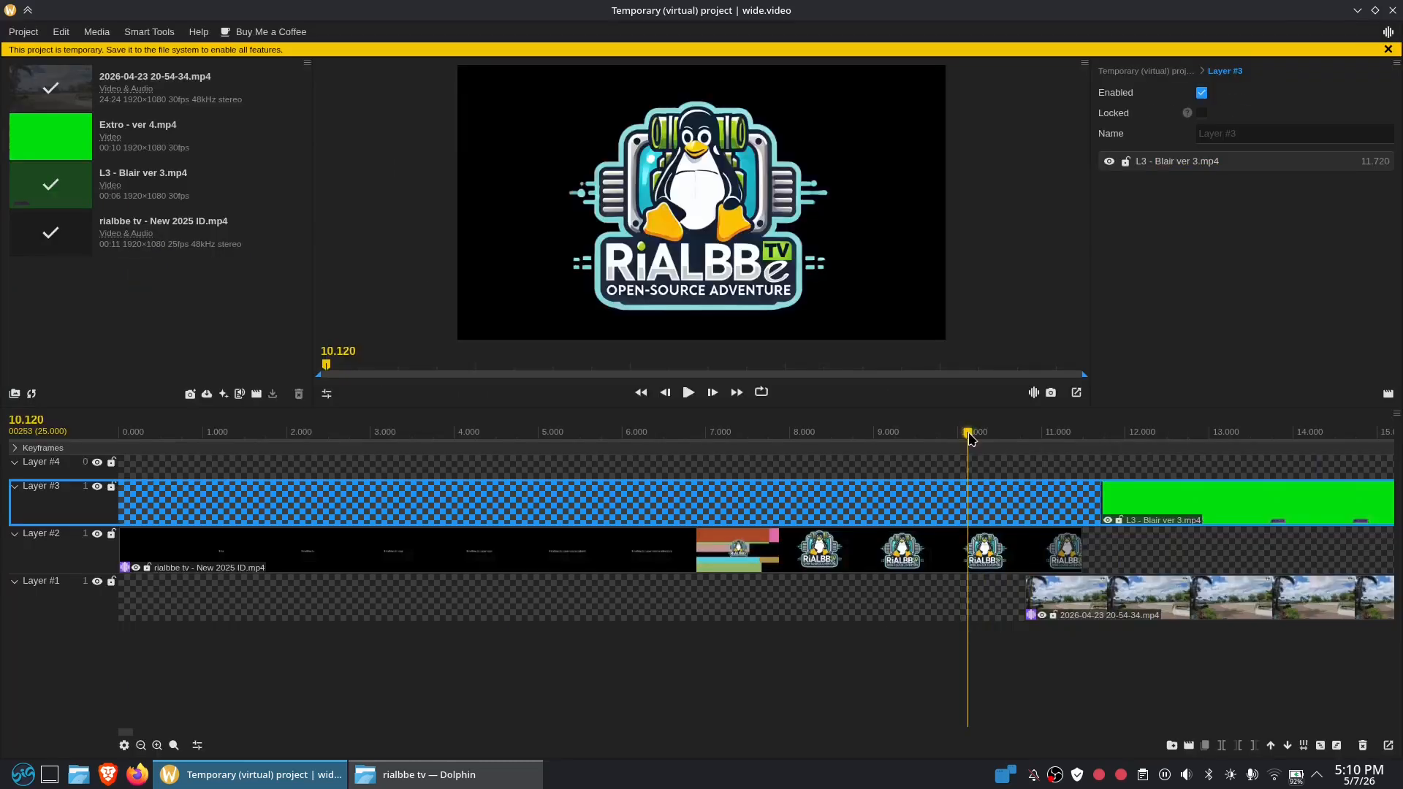
key(space)
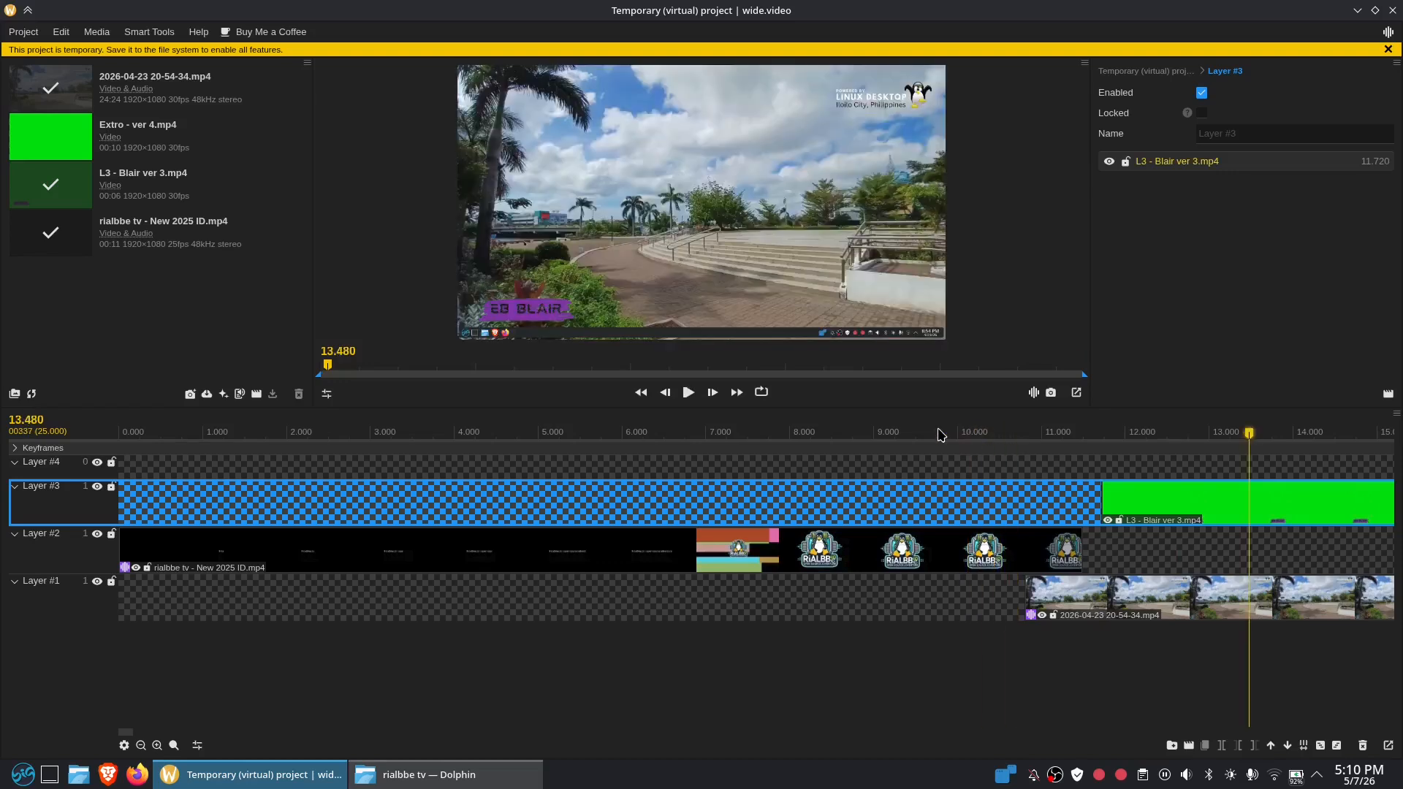